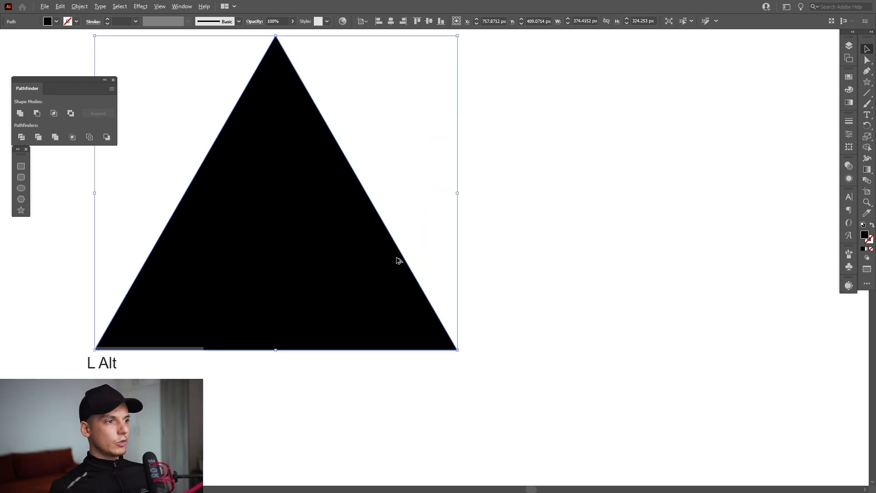
Duplicate the black triangle 374.42 px horizontally, then shift the copy back slightly so the adjacent base corners overlap
drag(246, 252, 608, 266)
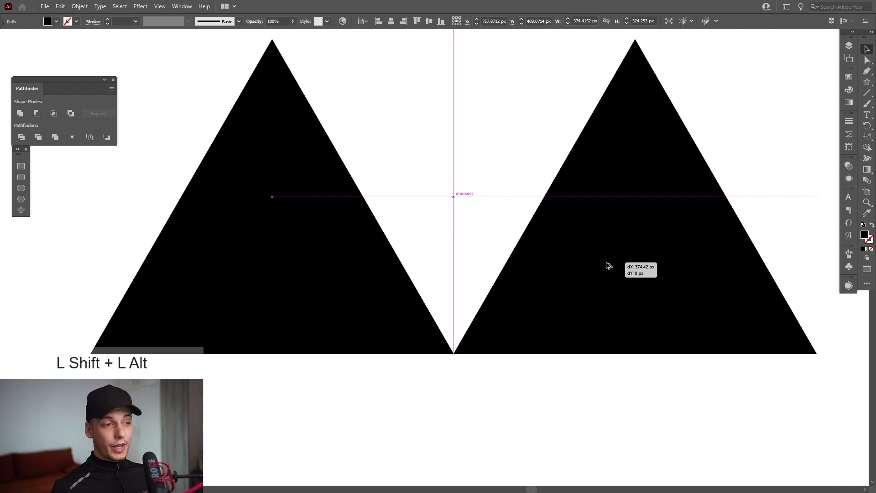
drag(609, 265, 601, 266)
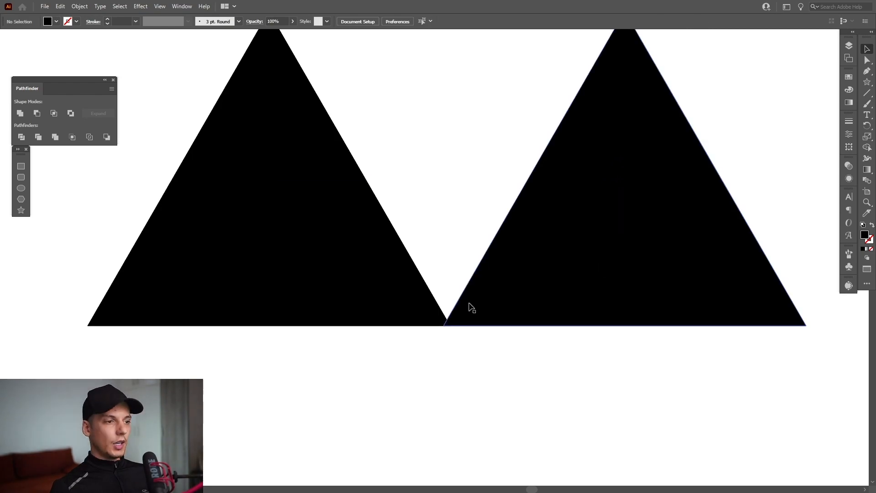
scroll(470, 308, up, 3)
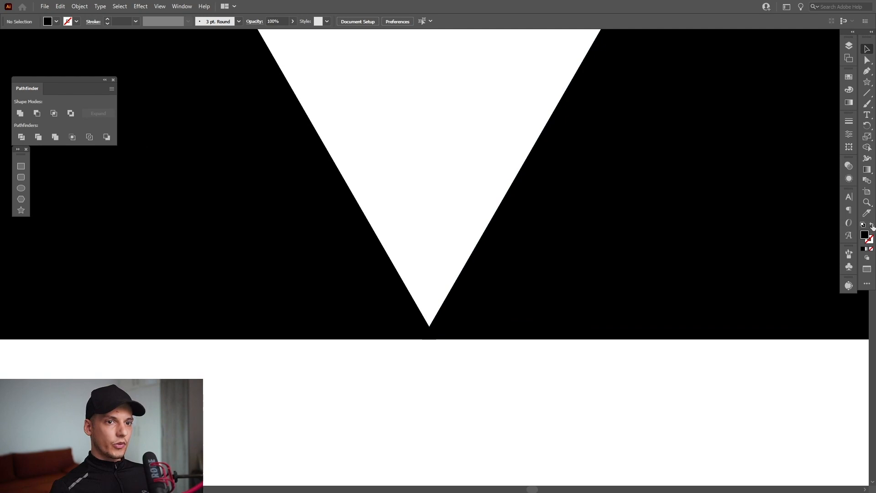
Set the drawing colours to no fill with a green stroke
click(872, 226)
click(871, 241)
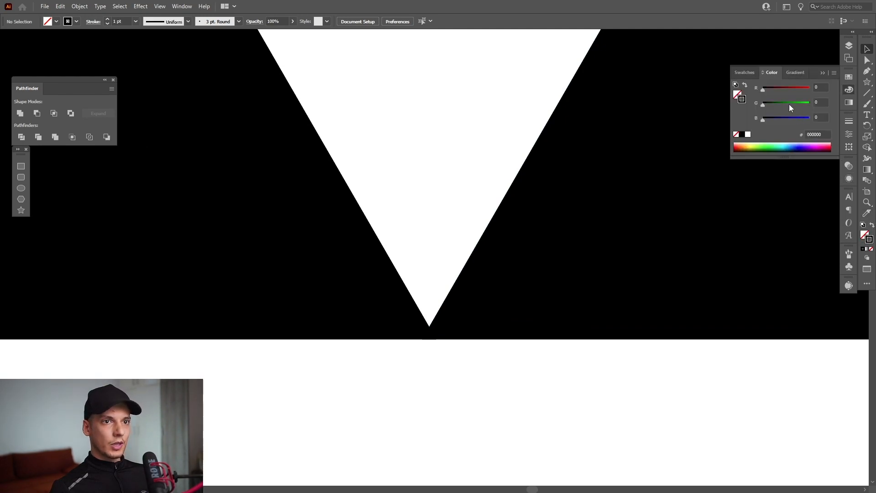
click(789, 105)
click(822, 74)
Draw a horizontal green guide line about 5 px long with the Pen tool, starting where the two triangles' edges intersect
click(867, 72)
key(space)
drag(481, 283, 461, 246)
scroll(406, 303, up, 6)
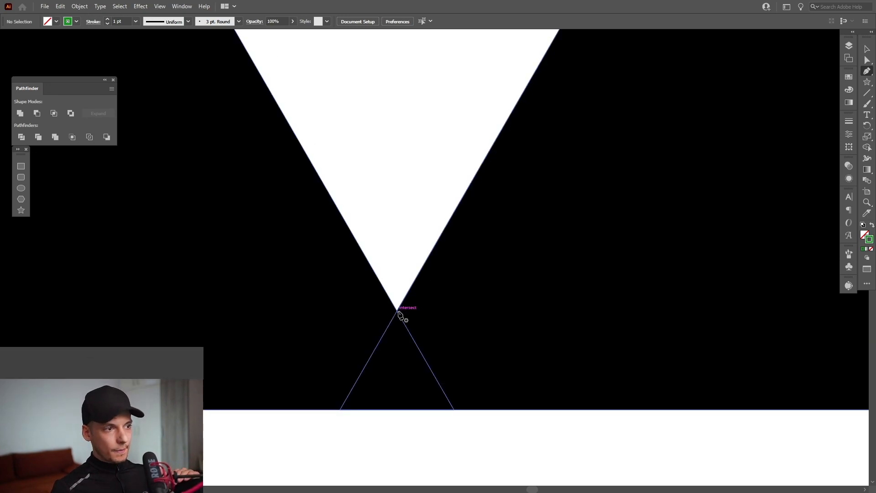
drag(400, 314, 312, 299)
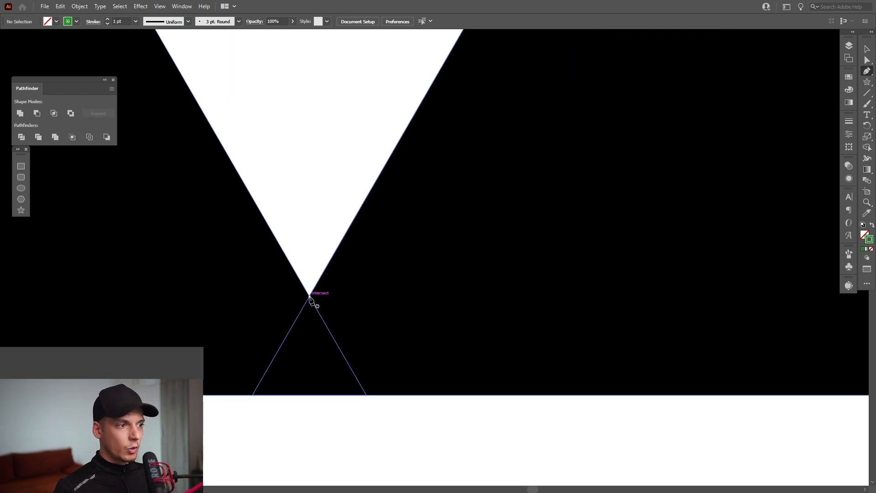
click(309, 296)
click(386, 296)
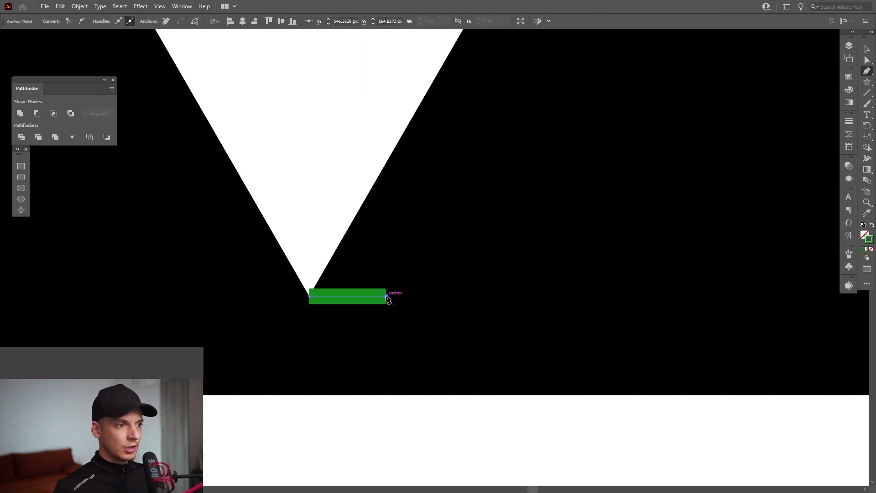
key(v)
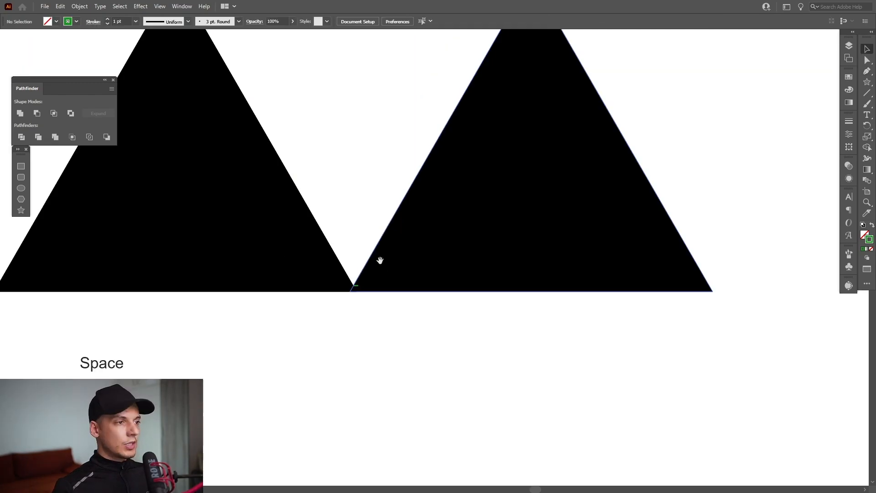
Duplicate the second triangle below the pair, placing its apex at the intersection marked by the green guide line
drag(379, 260, 418, 255)
scroll(418, 255, down, 1)
click(478, 206)
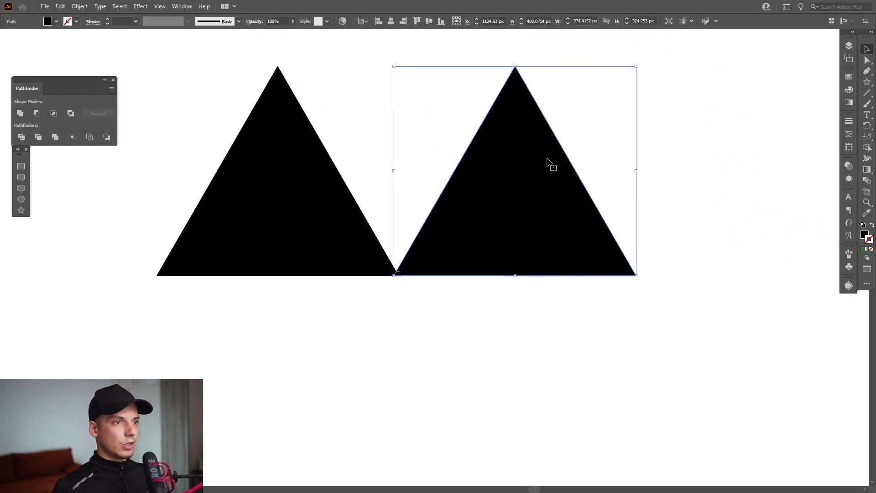
drag(530, 129, 417, 261)
scroll(397, 274, up, 9)
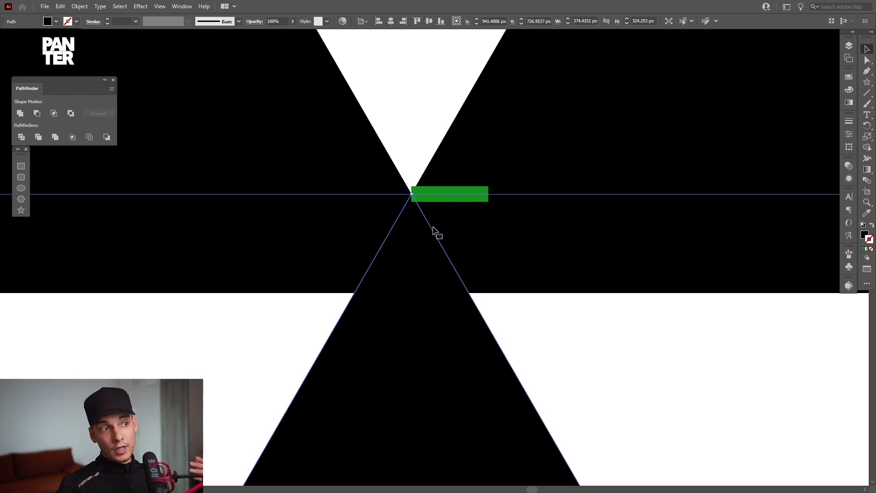
Delete the green guide line at the triangles' junction
click(458, 196)
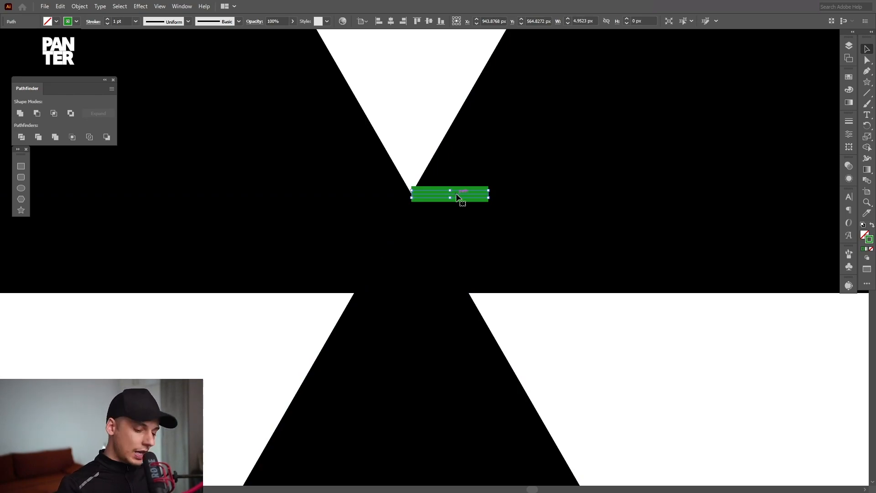
key(Delete)
scroll(456, 194, down, 6)
Select all three triangles and unite them into one shape with Pathfinder
drag(457, 194, 420, 223)
scroll(421, 223, down, 1)
drag(600, 297, 356, 187)
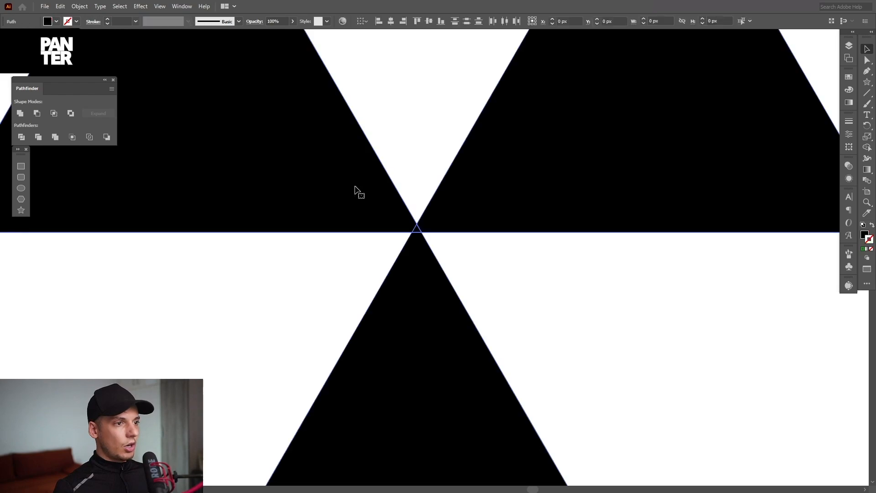
click(20, 113)
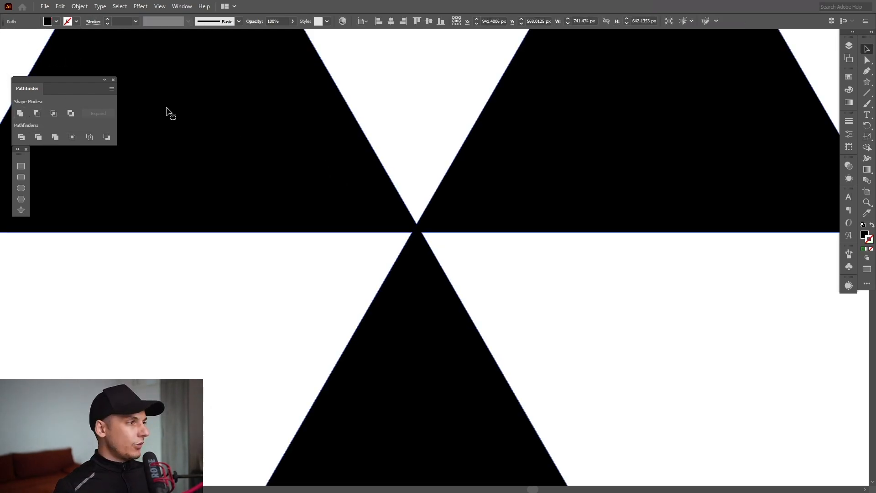
click(181, 6)
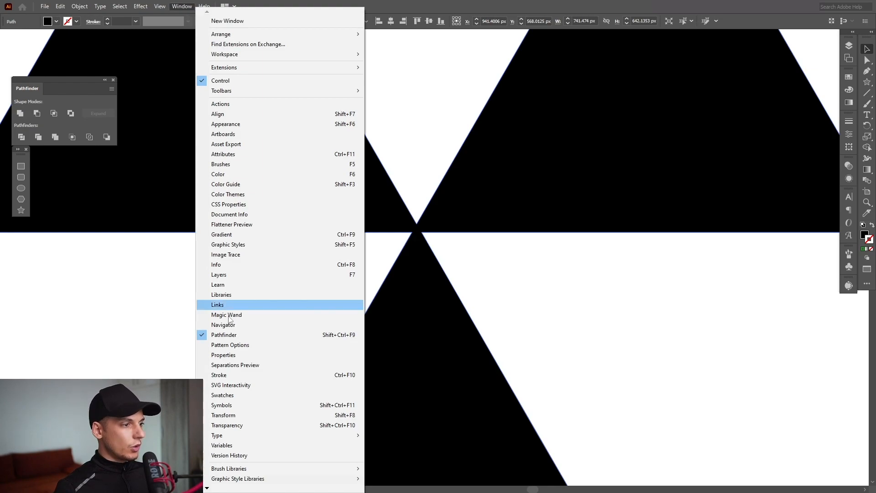
click(245, 336)
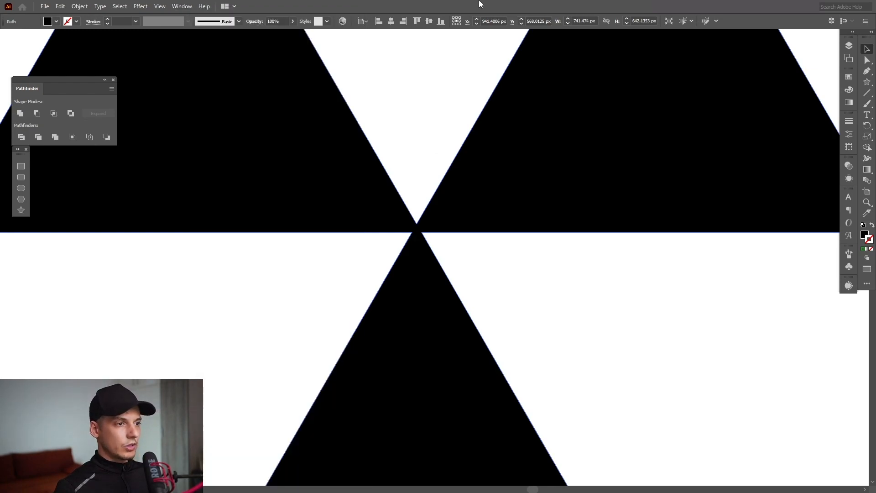
Examine the anchor points and corner widgets around the central junction with the Direct Selection tool
click(867, 63)
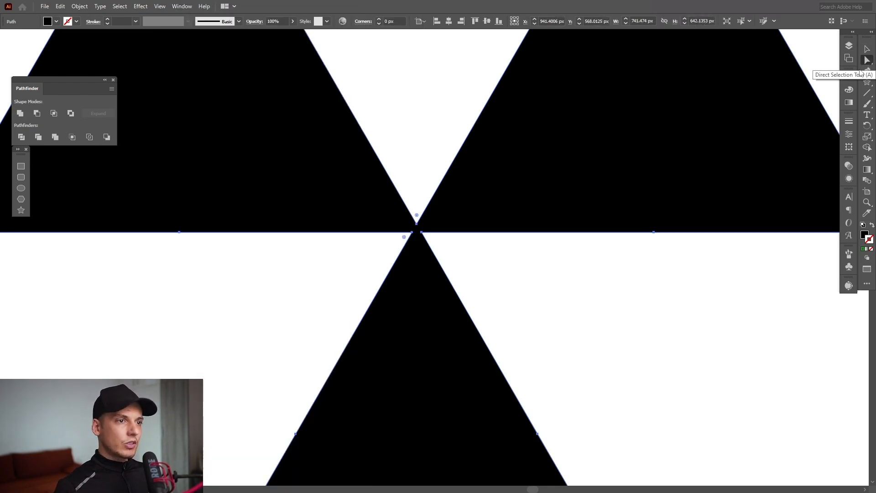
scroll(427, 240, up, 3)
scroll(398, 201, up, 3)
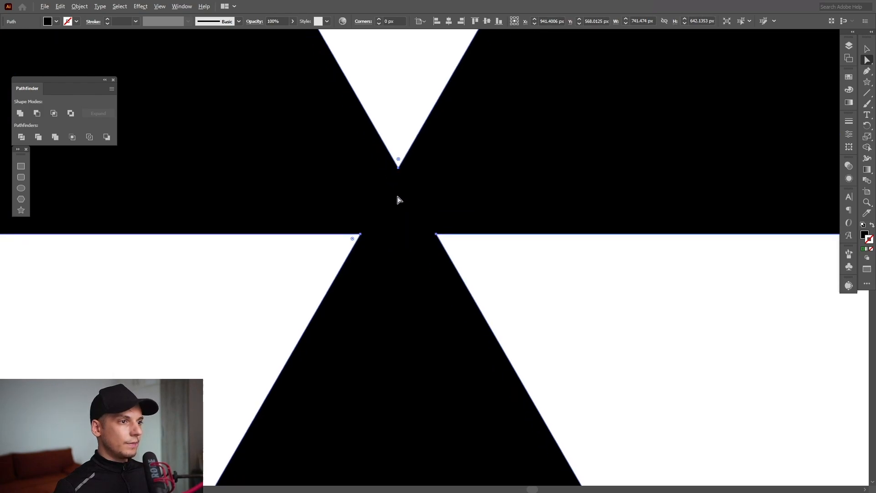
click(398, 166)
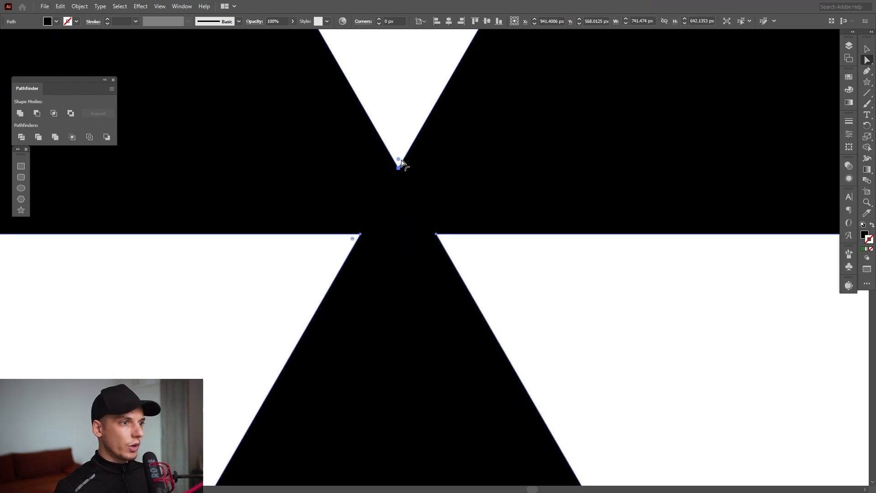
mouse_move(399, 160)
mouse_down()
mouse_move(401, 77)
mouse_move(398, 161)
mouse_up()
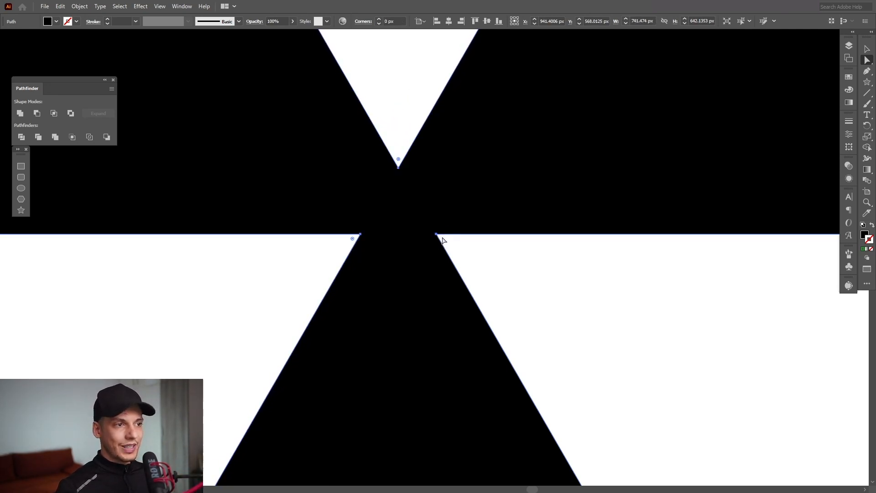
Remove the surplus anchor point at the lower-right inner corner of the junction with the Pen tool
alt+scroll(442, 241, up, 5)
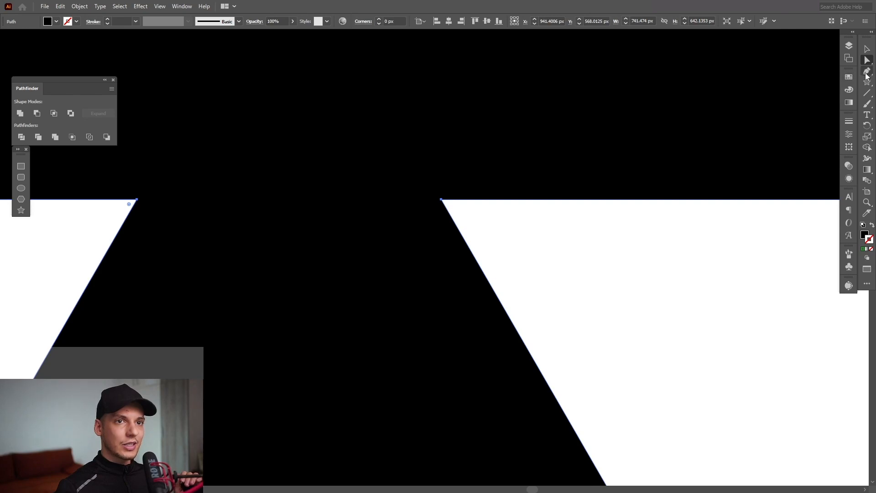
click(866, 73)
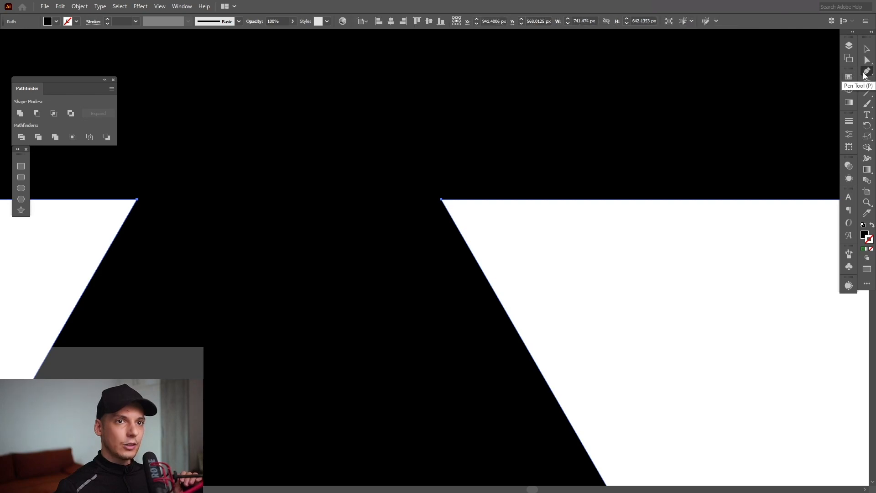
click(442, 200)
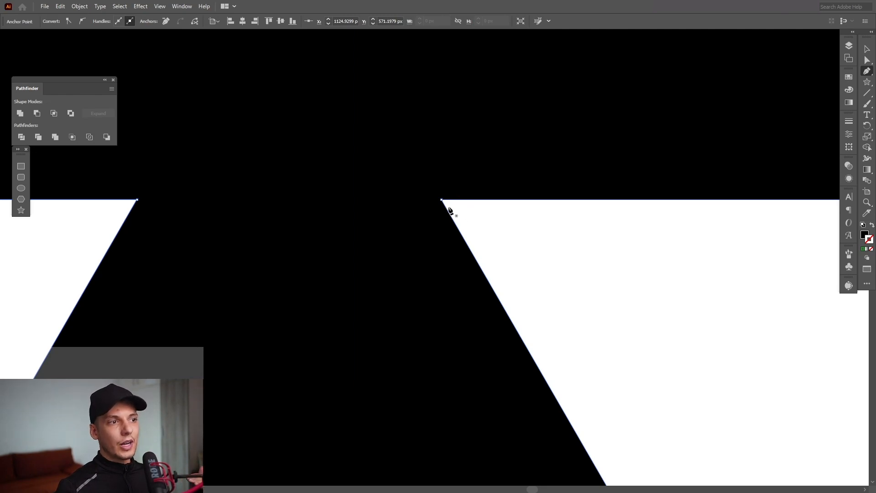
click(442, 200)
key(ctrl+z)
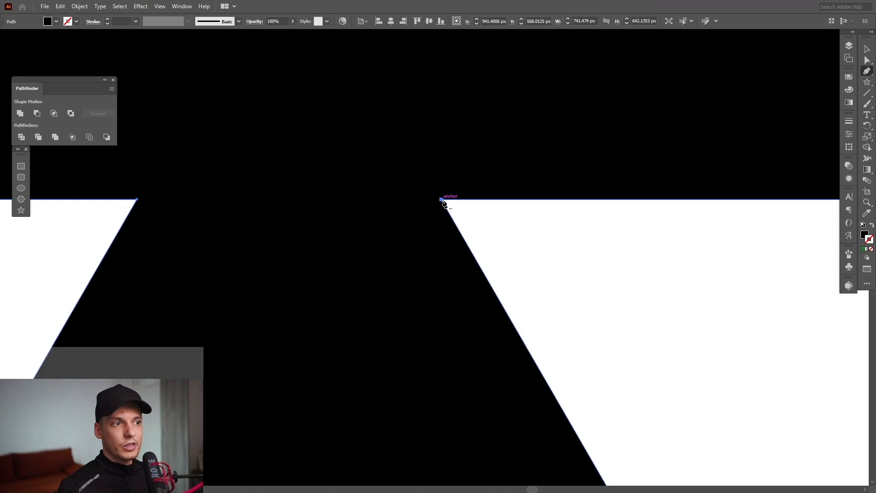
Select the anchors around the central junction and check that each inner corner has its rounding widget
key(v)
click(579, 245)
scroll(579, 245, down, 3)
drag(590, 239, 547, 251)
key(a)
drag(592, 279, 303, 113)
alt+scroll(455, 209, up, 3)
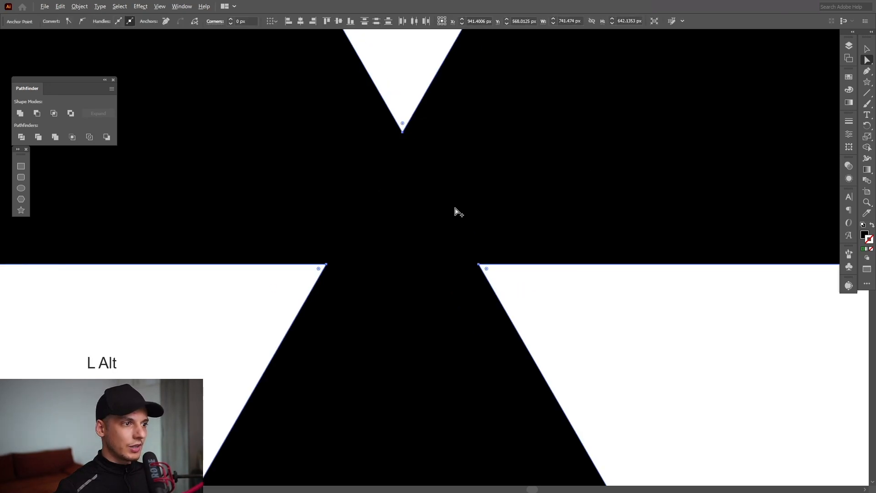
alt+scroll(507, 299, down, 4)
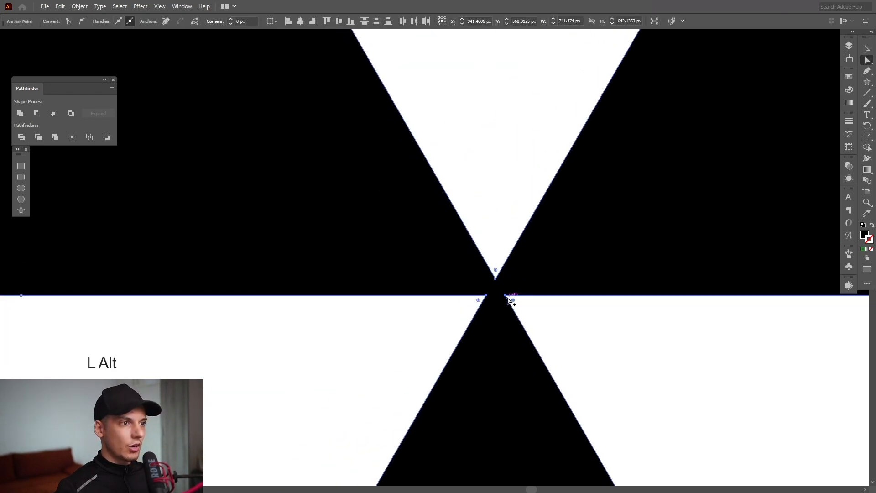
Select all the outer corners of the three triangles and round them fully into circular lobes
click(483, 116)
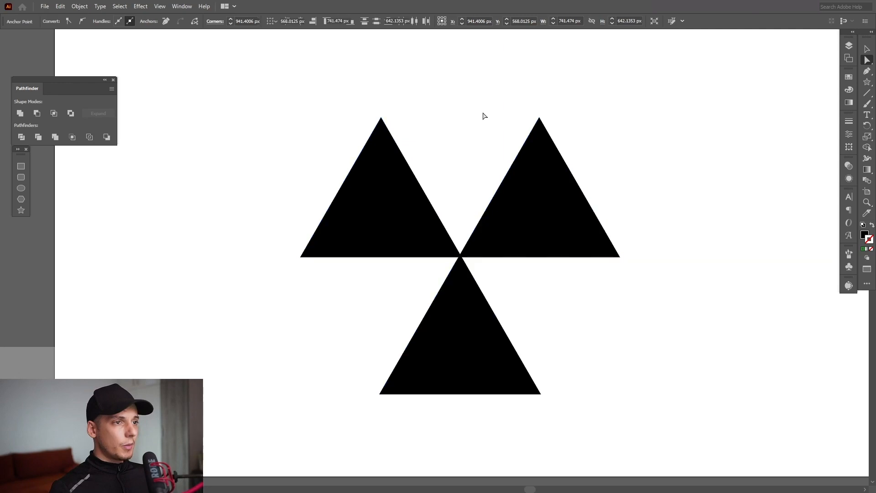
drag(349, 90, 577, 129)
drag(659, 310, 601, 240)
drag(613, 429, 528, 391)
drag(331, 359, 397, 424)
drag(319, 323, 250, 237)
drag(378, 131, 398, 231)
Select the three inner corners at the central junction and round them into smooth curves
scroll(456, 239, up, 3)
scroll(444, 225, down, 1)
drag(449, 239, 493, 281)
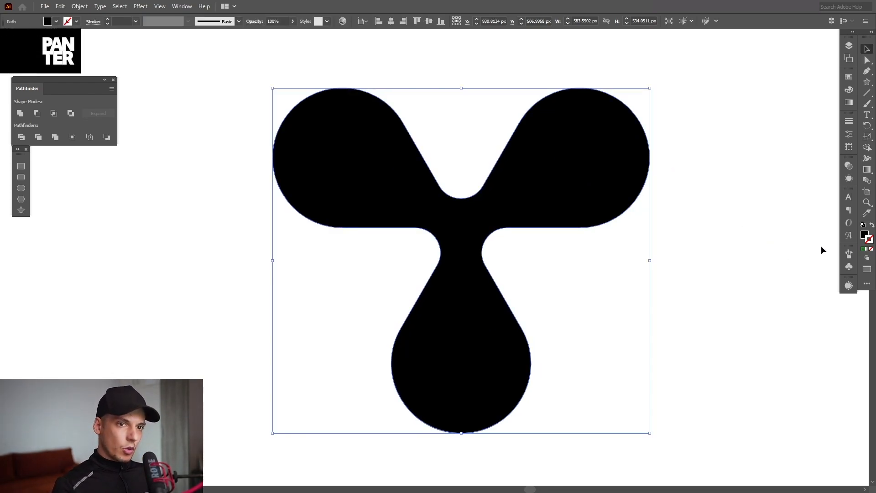
Turn the rounded shape into an unfilled outline with a 1 pt grey stroke
click(872, 225)
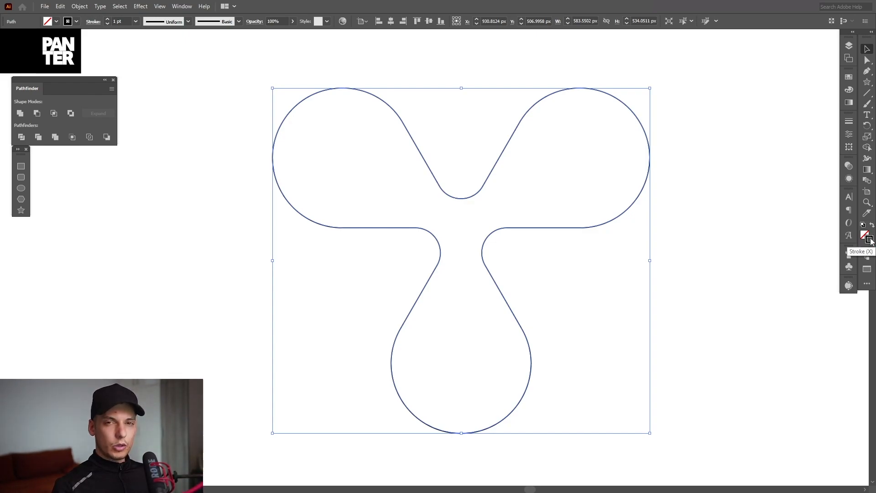
click(851, 78)
click(775, 128)
click(825, 72)
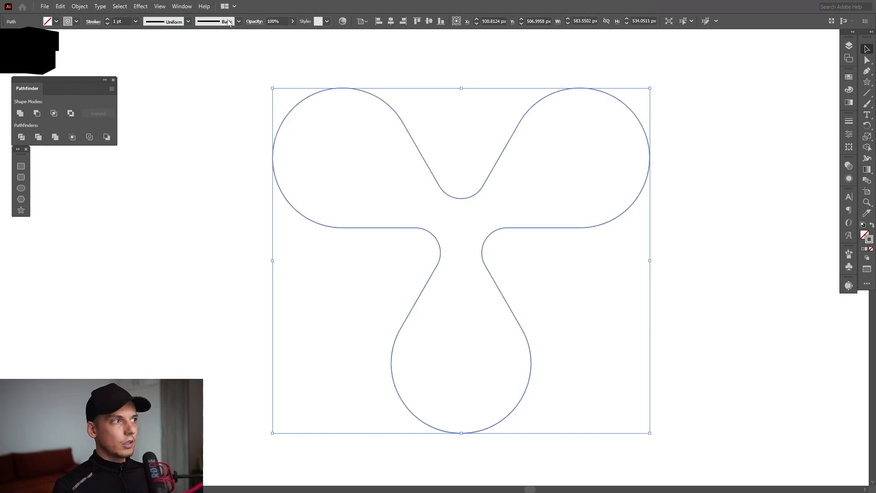
Expand the outline with both Fill and Stroke enabled
click(80, 6)
click(126, 115)
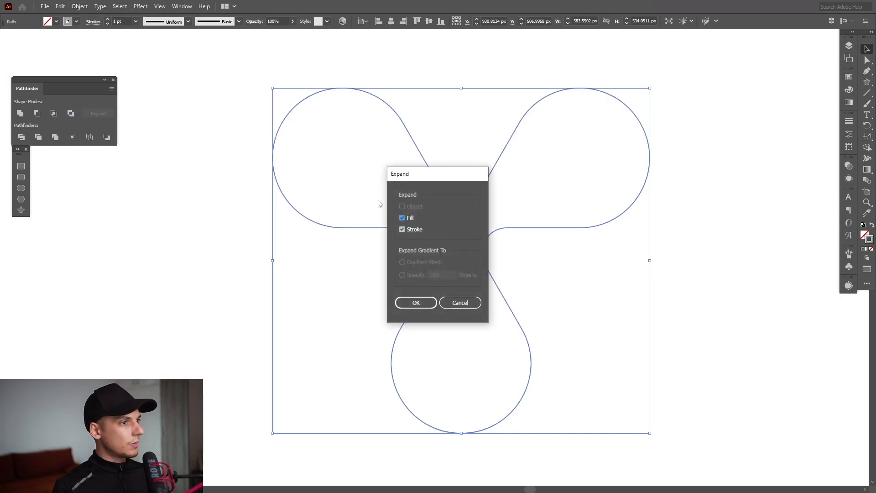
click(416, 301)
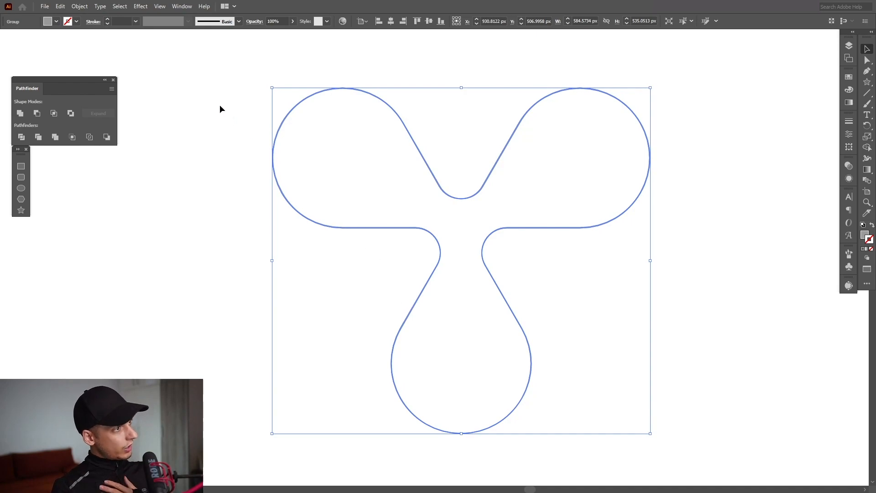
Start a 3D Extrude & Bevel (Classic) effect on the expanded outline and set its position to Front
click(141, 6)
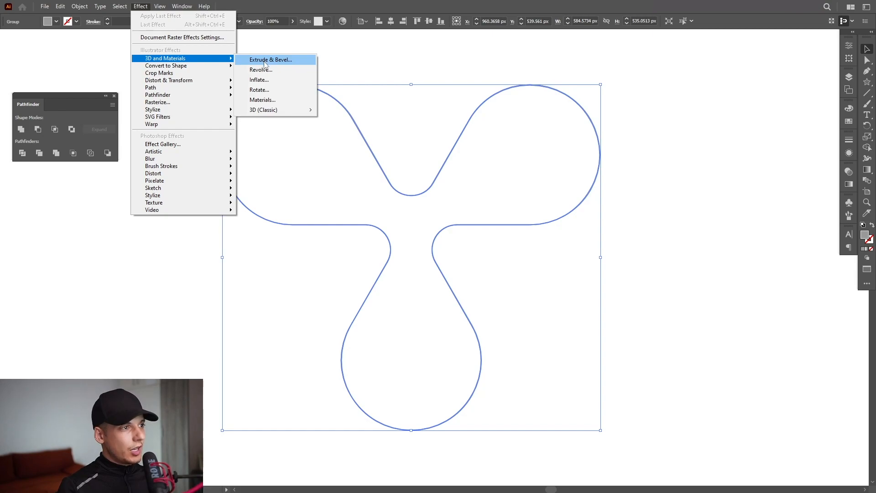
mouse_move(264, 113)
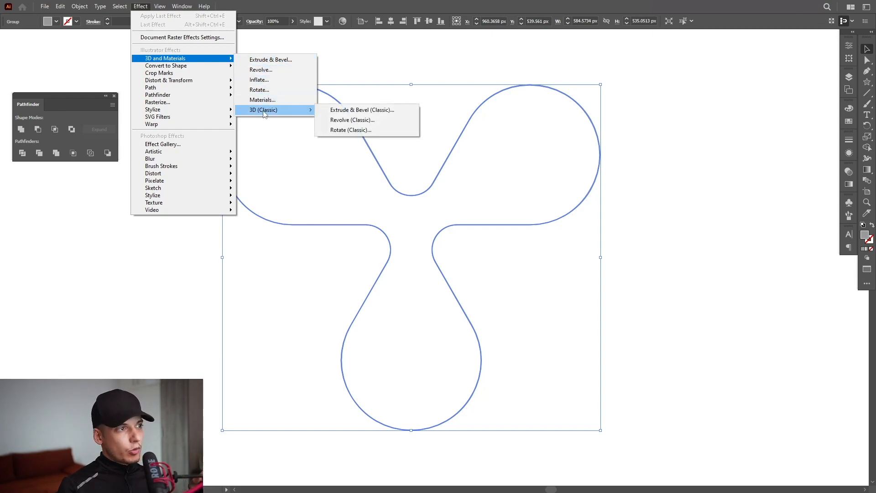
click(363, 110)
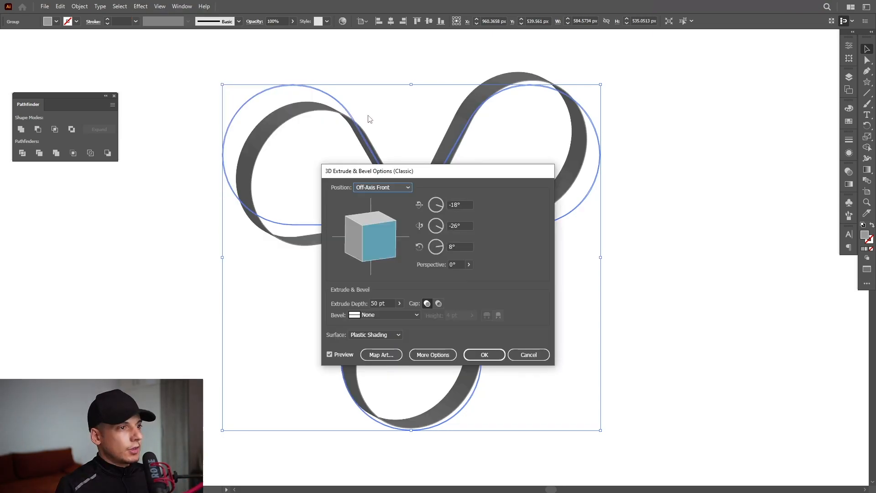
click(382, 187)
click(379, 207)
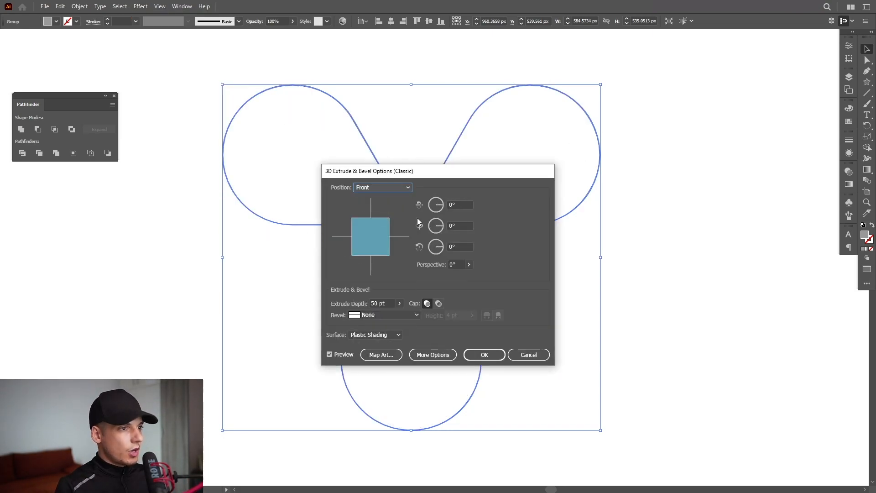
Set the extrusion's perspective to 160° and its extrude depth to 2000 pt
click(469, 265)
drag(454, 276, 485, 278)
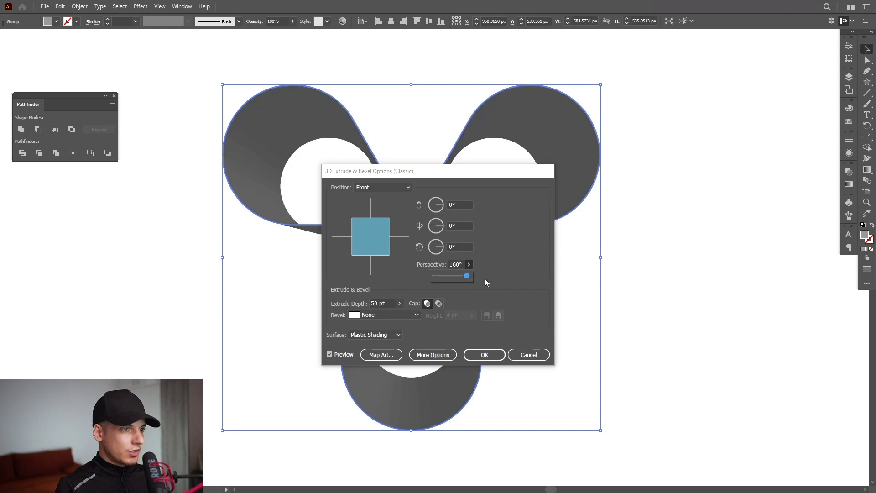
click(398, 305)
click(400, 304)
drag(365, 314, 443, 319)
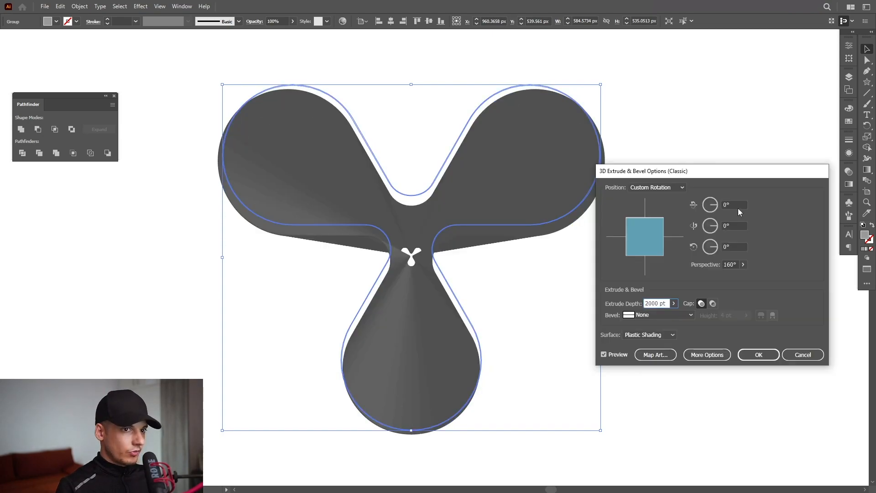
Set the extrusion's rotation around the X axis to -2.5° and apply the 3D effect
click(736, 204)
key(Up)
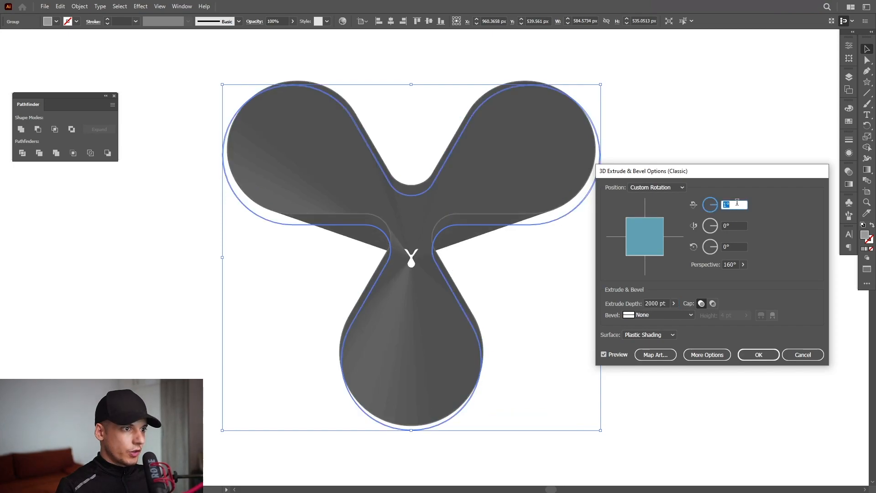
key(Down)
key(Down)
key(Down)
key(Up)
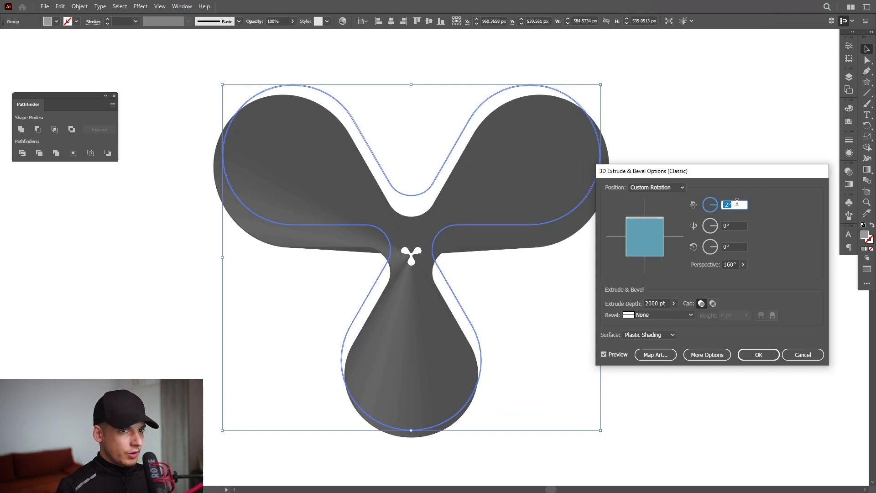
key(Down)
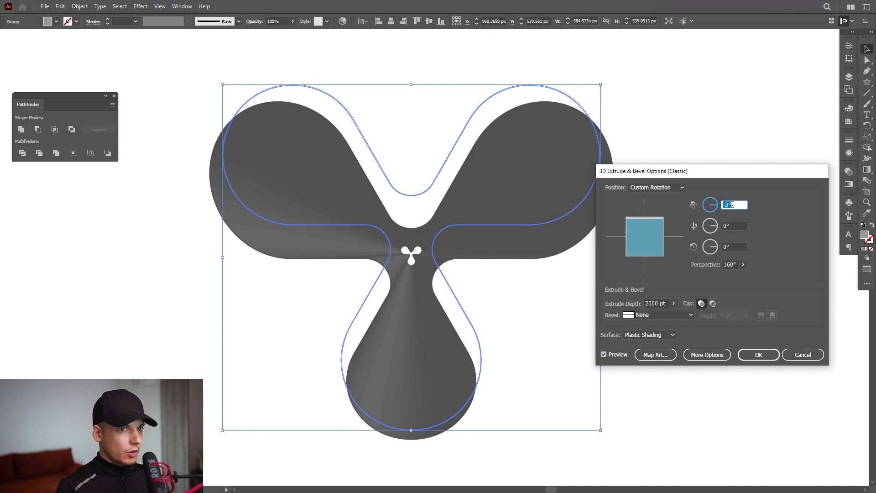
key(Up)
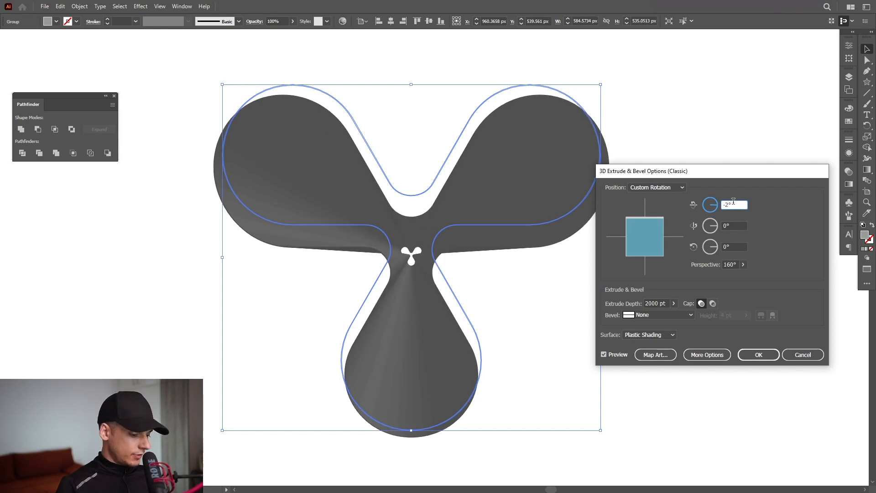
text(-2.5)
key(Tab)
click(756, 358)
click(563, 311)
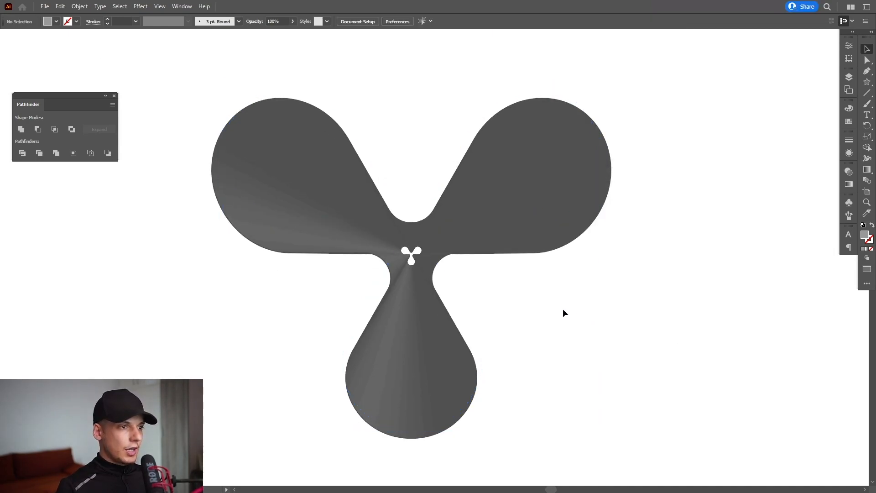
Draw a thin black horizontal rectangle without stroke, about 303 by 21 px, in the empty area beside the extruded shape
scroll(593, 192, up, 2)
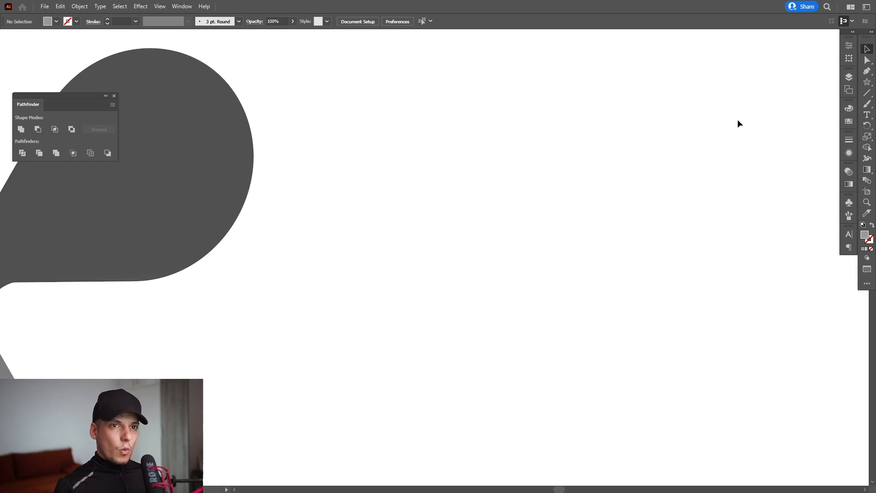
click(849, 121)
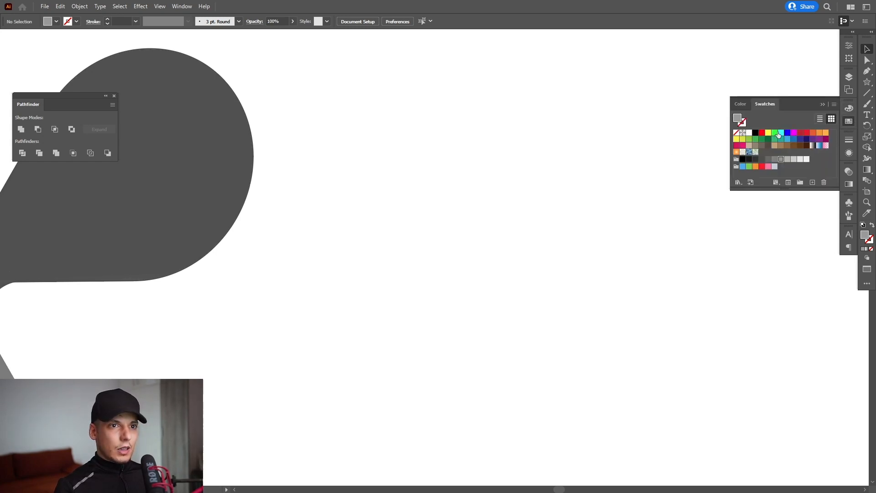
click(755, 132)
click(822, 104)
click(867, 82)
drag(869, 89, 817, 84)
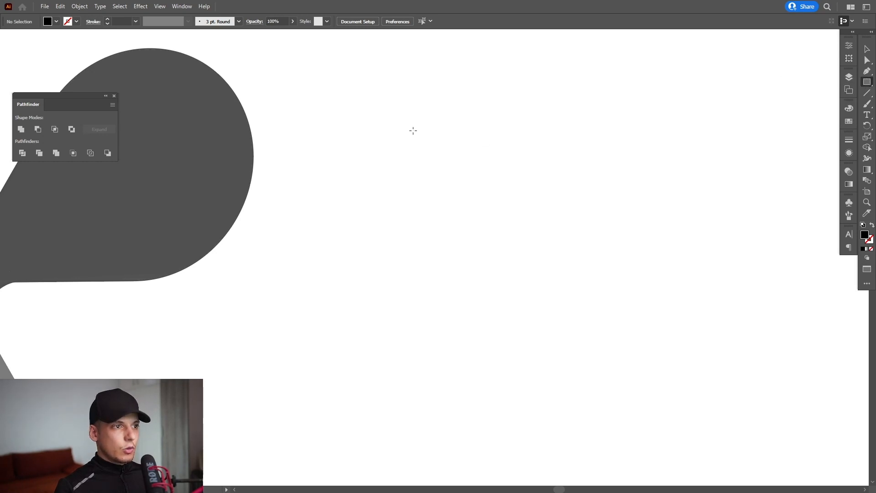
drag(413, 130, 707, 150)
Duplicate the black rectangle directly below itself and fill the copy with white
key(v)
drag(471, 144, 467, 166)
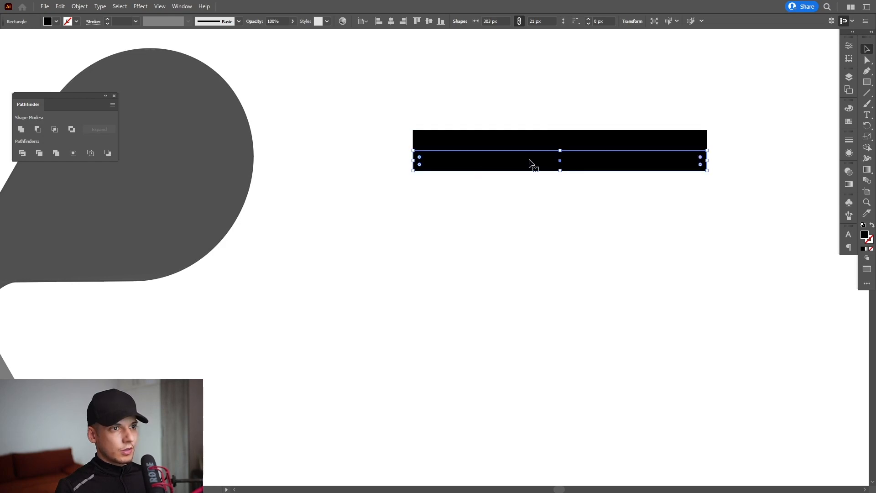
click(850, 109)
click(849, 122)
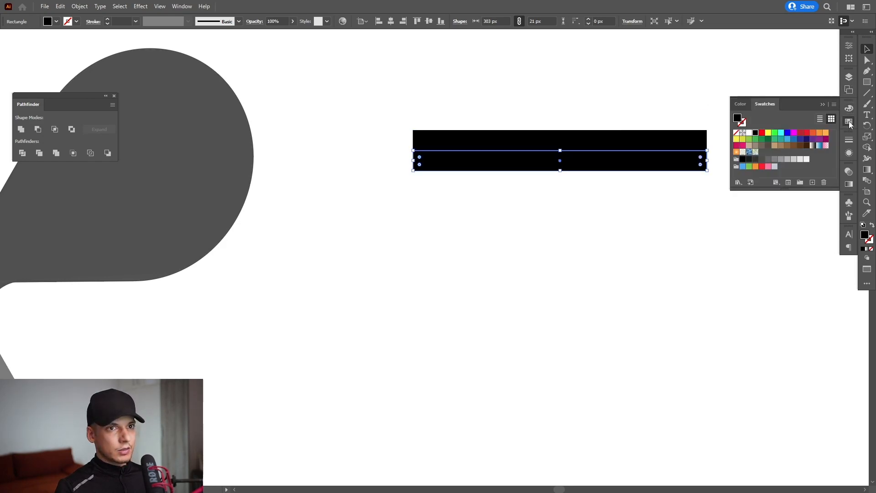
click(749, 132)
click(826, 104)
Duplicate the black and white rectangle pair directly below and repeat the copy until ten pairs form a stack
drag(695, 94, 440, 176)
scroll(446, 172, down, 1)
drag(490, 165, 444, 143)
scroll(444, 143, down, 1)
key(space)
key(ctrl+d)
key(ctrl+d)
key(ctrl+d)
key(ctrl+d)
key(ctrl+d)
key(ctrl+d)
key(ctrl+d)
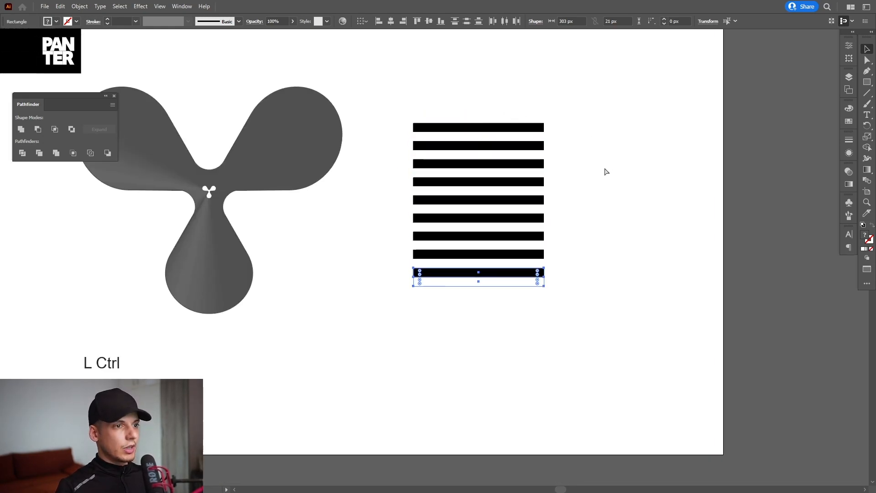
key(ctrl+d)
Copy the lowest black stripe to directly below the last white stripe so the stack ends in black
click(607, 246)
scroll(467, 303, up, 3)
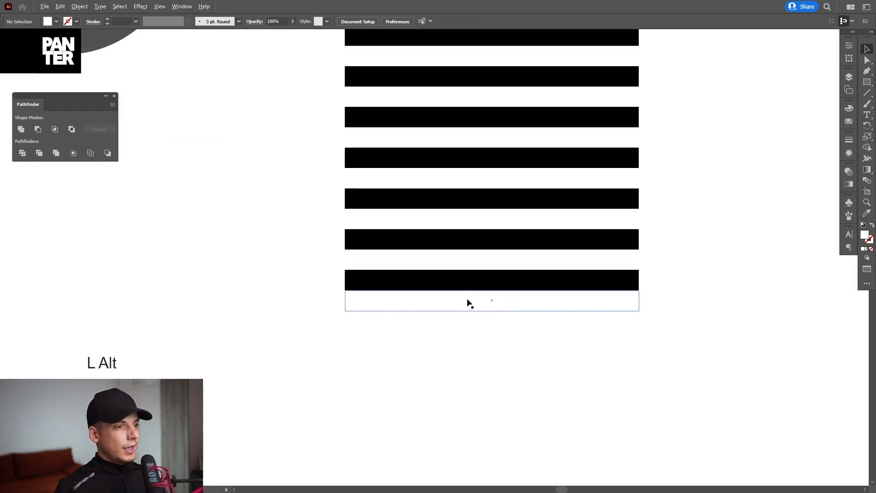
scroll(456, 303, up, 2)
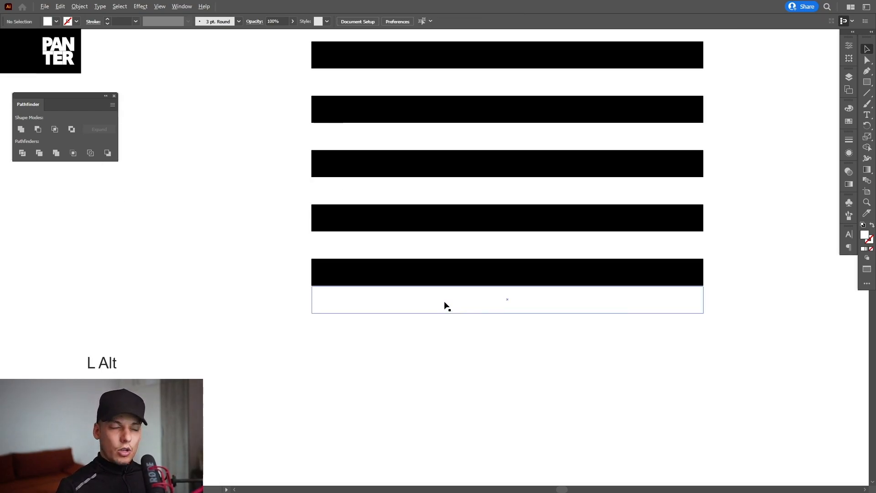
click(432, 279)
drag(425, 273, 417, 324)
drag(417, 327, 416, 327)
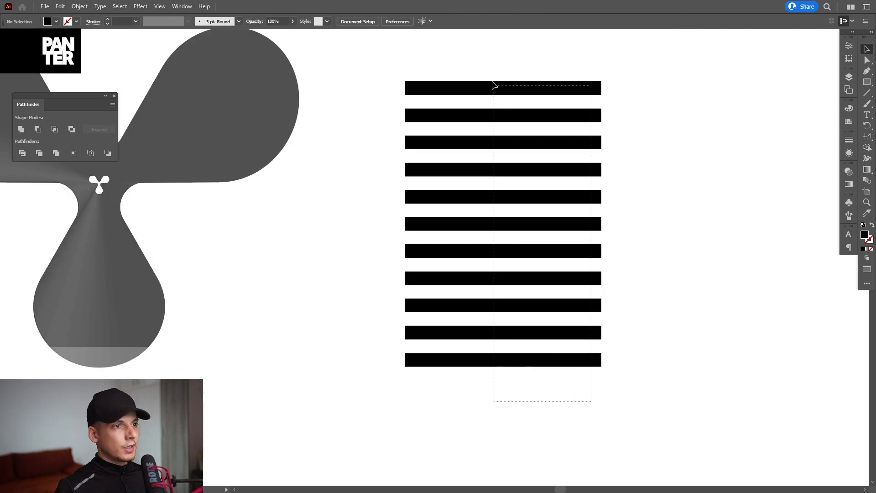
Select all the stacked black and white stripes and group them
key(ctrl+a)
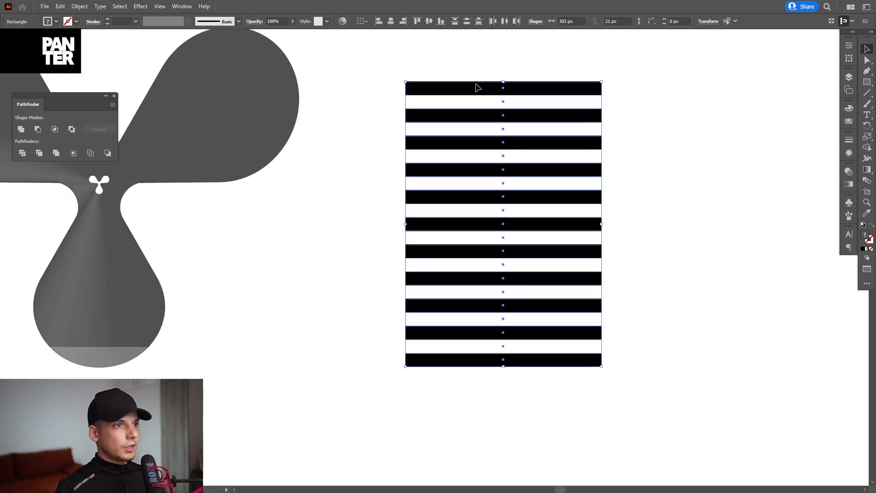
right_click(476, 85)
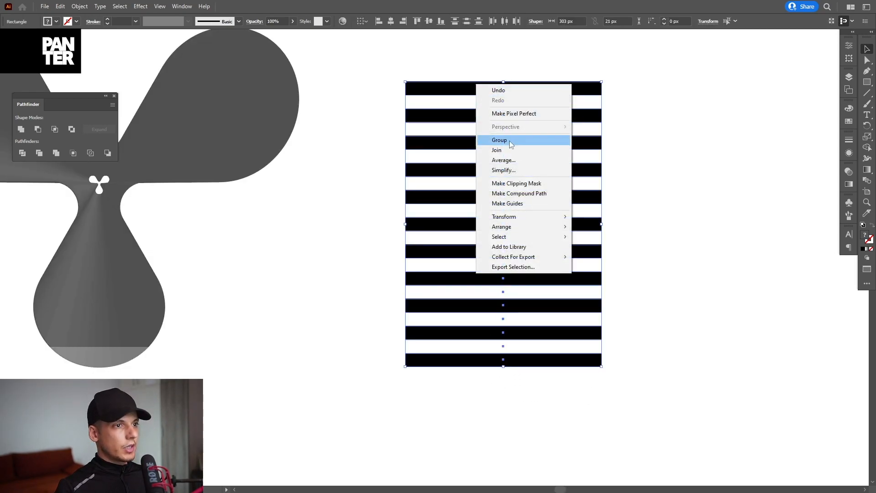
click(511, 144)
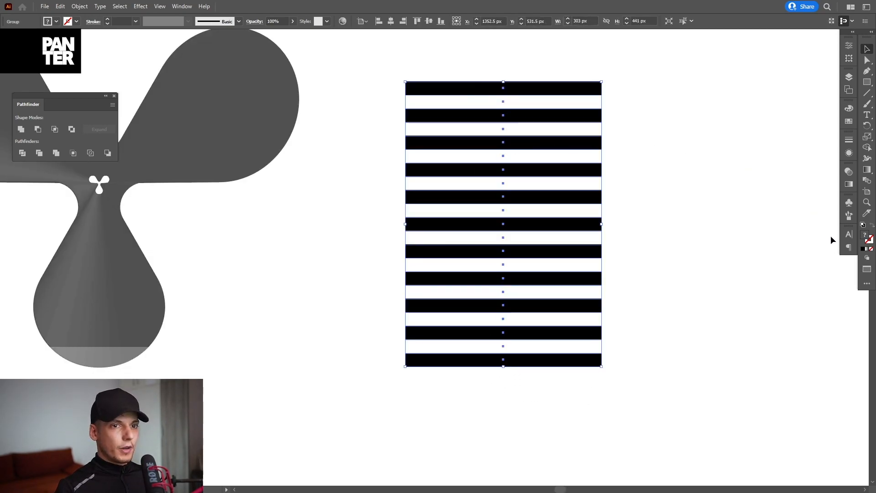
Save the striped group as a dynamic symbol named New Symbol and delete the stripes from the artboard
click(848, 202)
drag(480, 219, 783, 269)
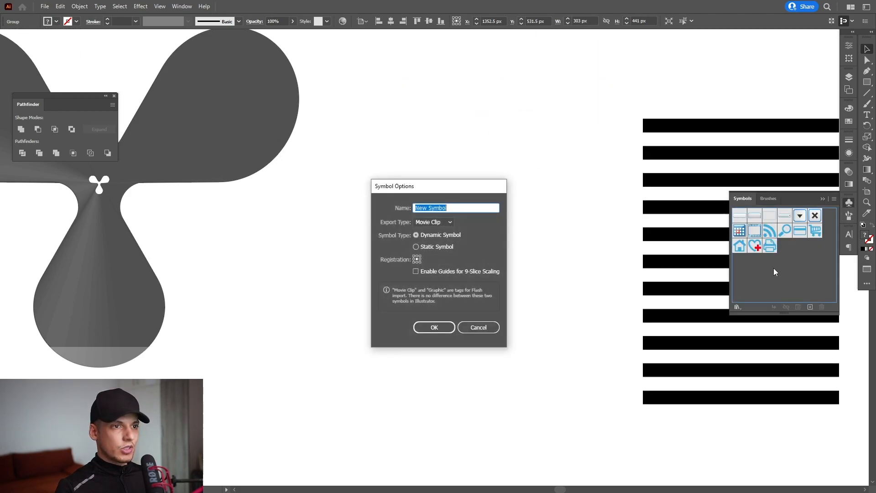
click(434, 328)
key(Delete)
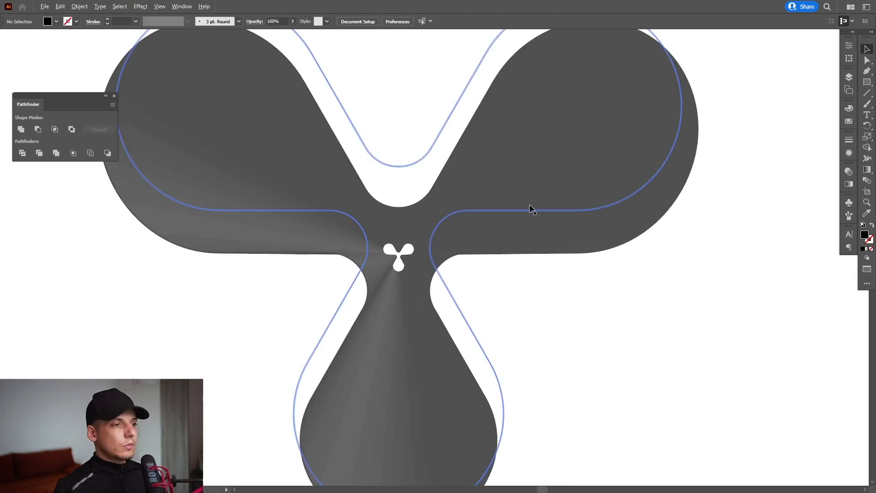
Select the extruded three-lobed shape and reopen its 3D Extrude & Bevel (Classic) effect for editing
drag(531, 205, 552, 202)
scroll(552, 201, down, 1)
drag(701, 271, 301, 142)
click(849, 154)
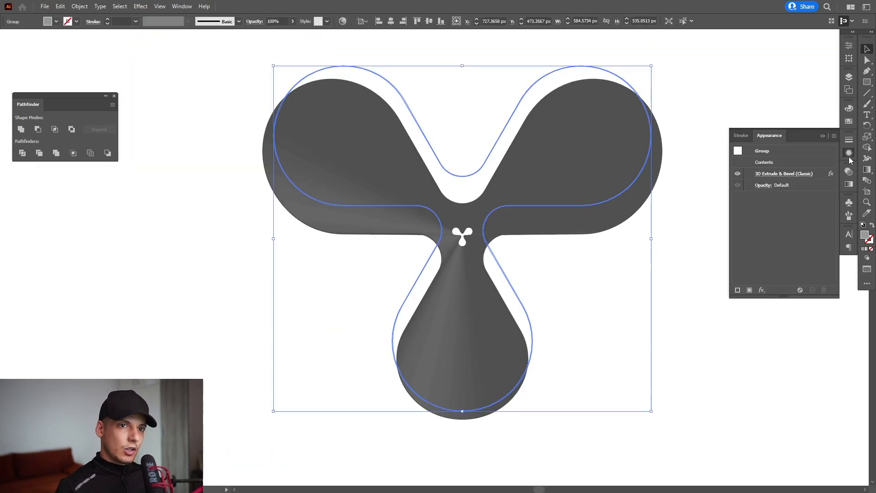
click(182, 6)
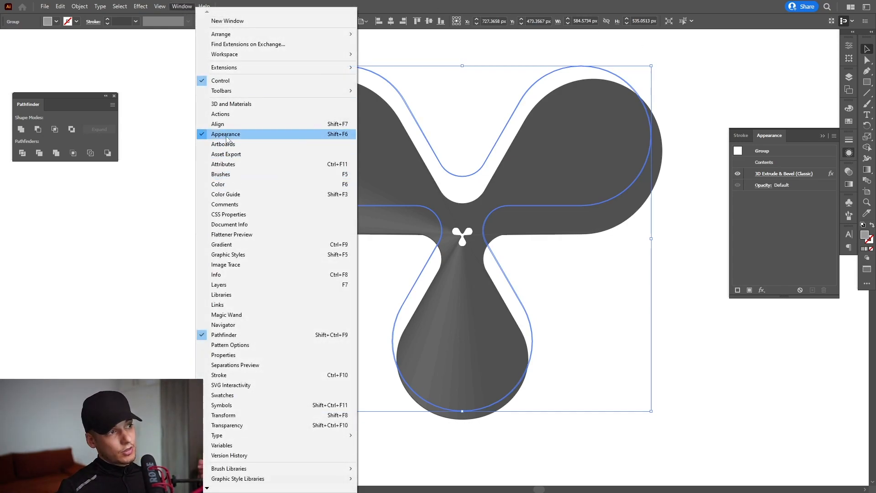
click(225, 135)
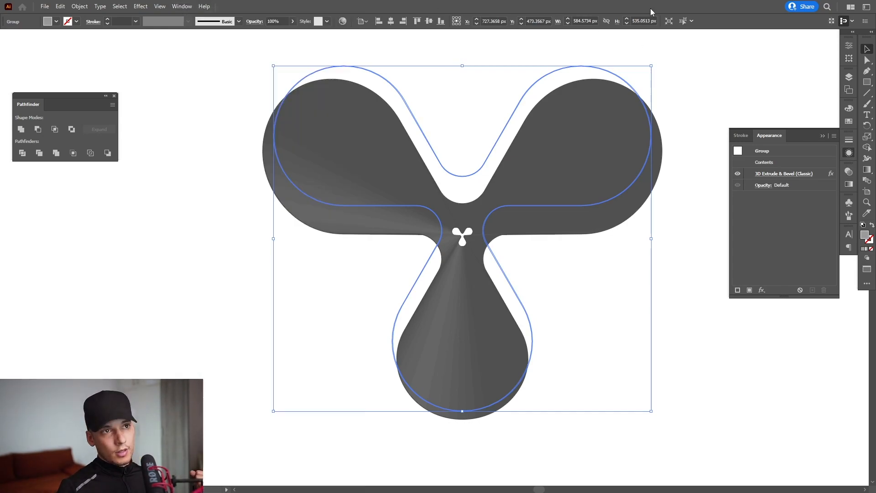
click(773, 175)
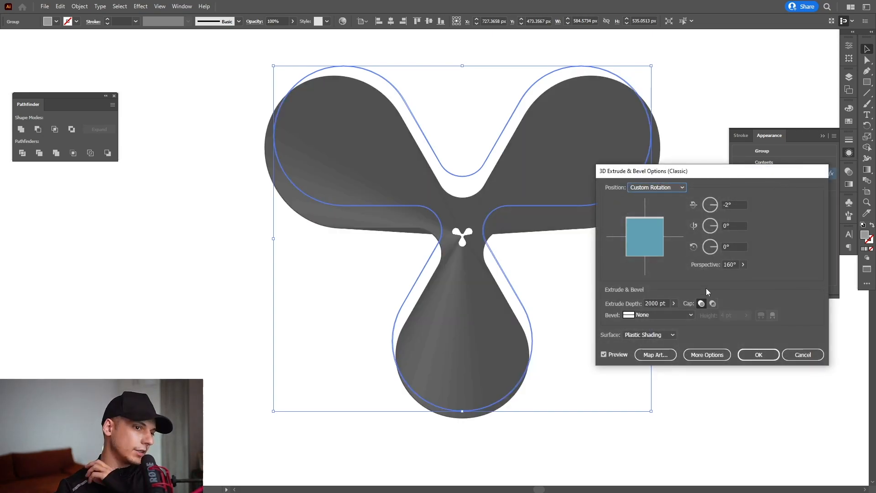
Open the effect's art mapping, enable Invisible Geometry, and go to surface 28 of 28
click(655, 355)
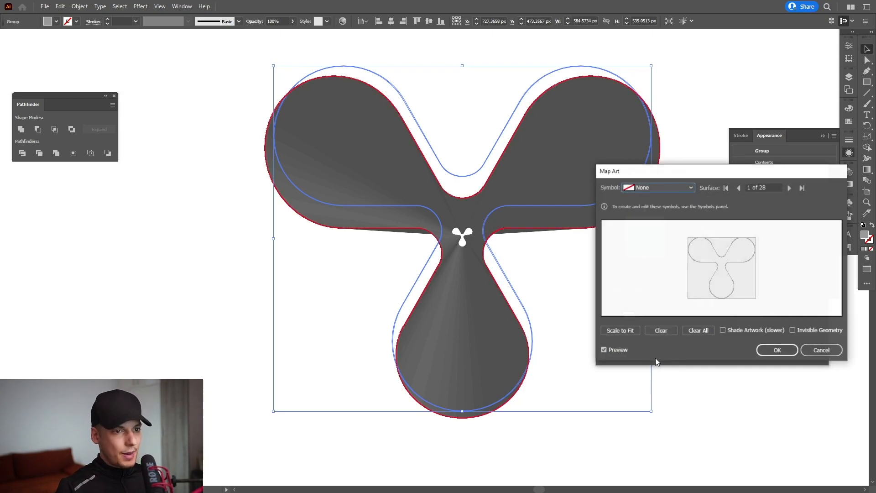
click(814, 330)
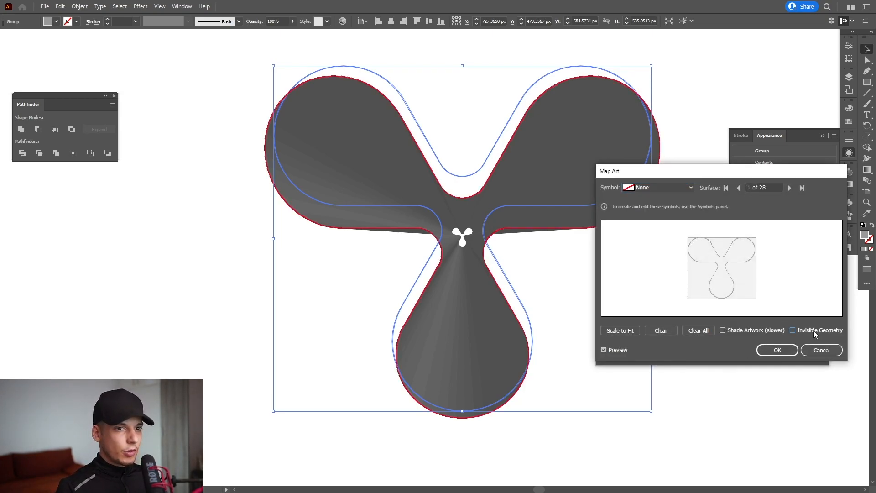
click(750, 186)
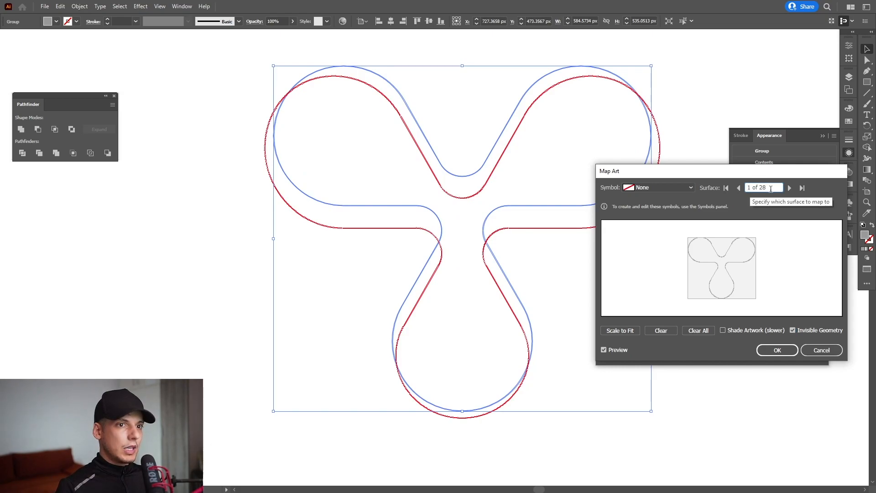
click(739, 188)
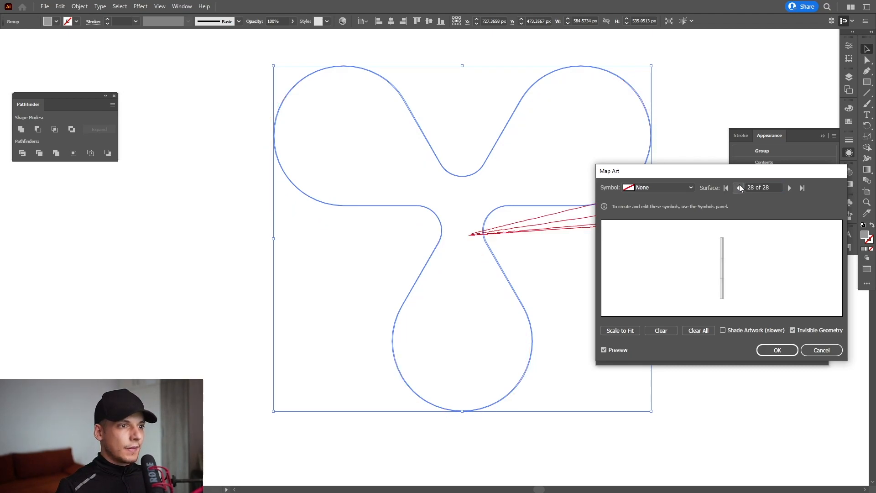
Map New Symbol onto surface 28 and scale it to fit
drag(695, 177, 669, 147)
click(676, 161)
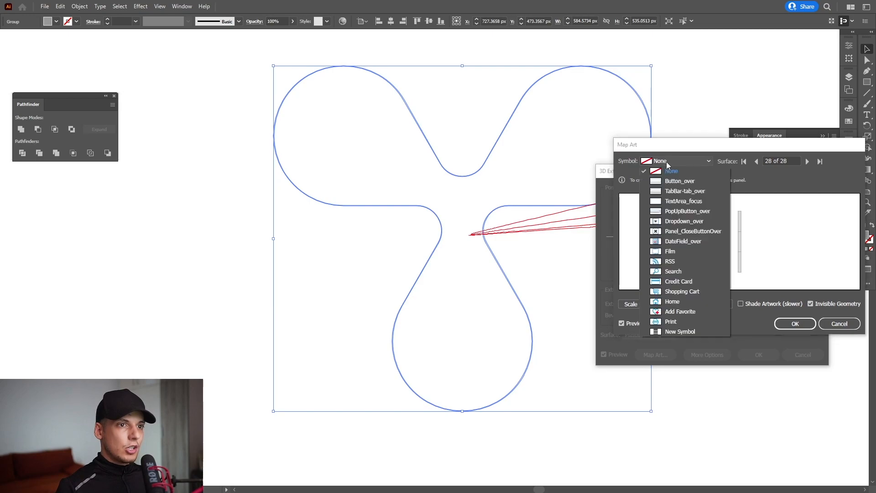
click(676, 331)
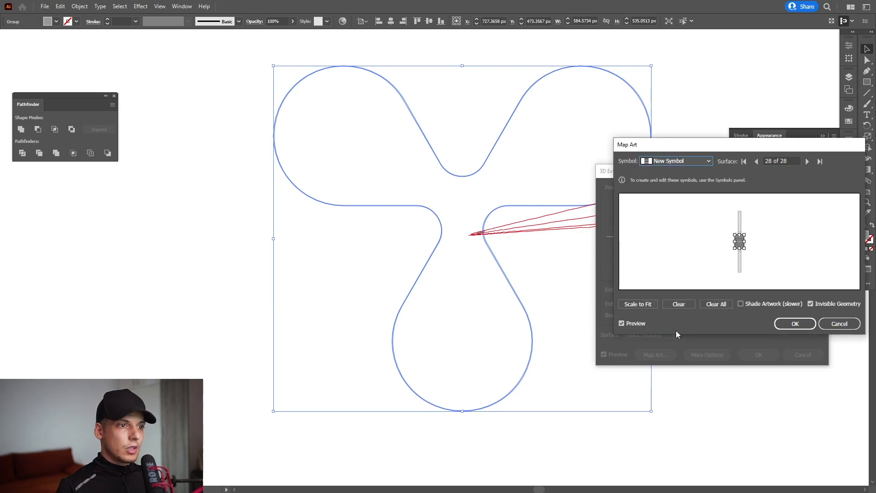
click(650, 308)
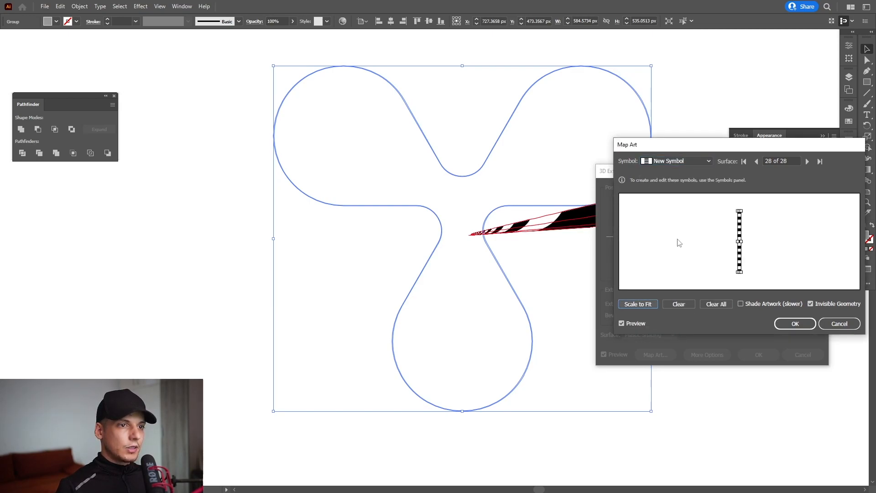
Map New Symbol onto surfaces 27 through 25 and scale it to fit each one
click(757, 163)
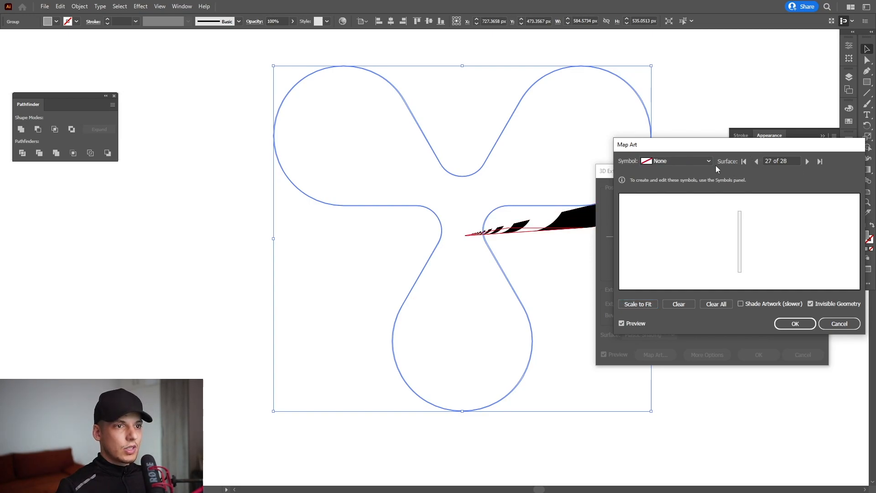
click(690, 162)
click(666, 333)
click(680, 332)
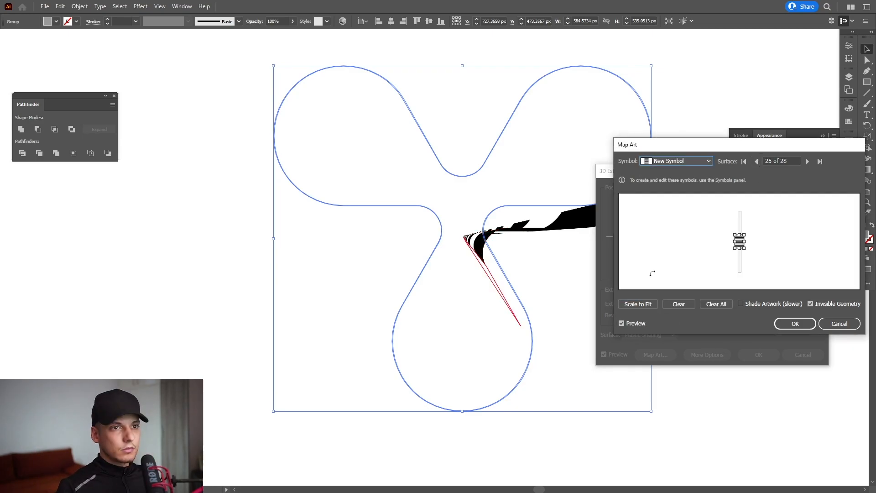
click(648, 303)
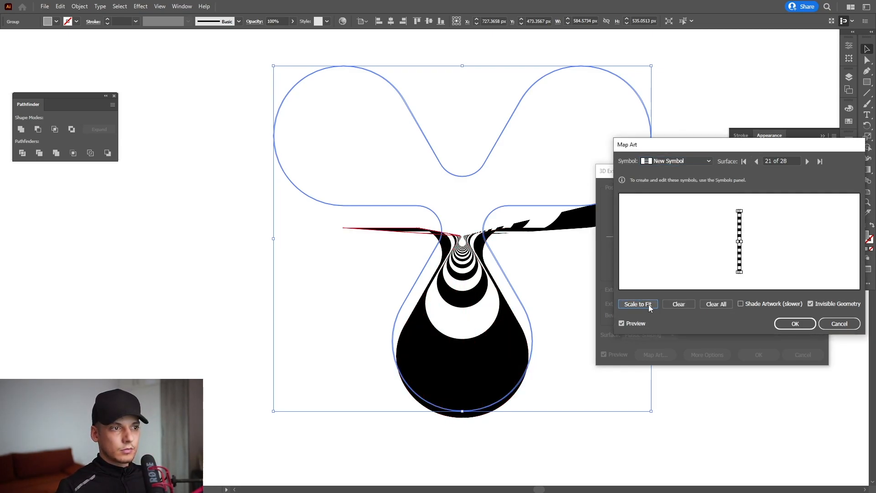
Map New Symbol scaled to fit onto the remaining side surfaces down to surface 16, and apply the mapped 3D effect
click(648, 305)
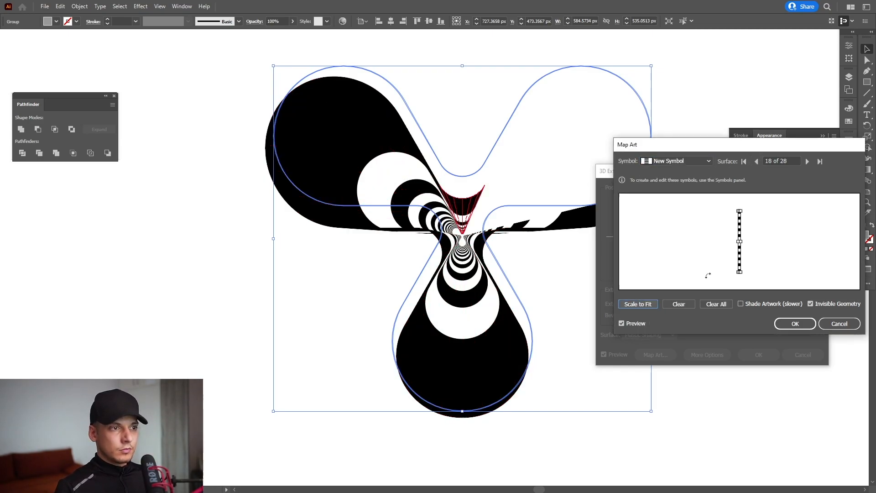
click(689, 161)
click(674, 445)
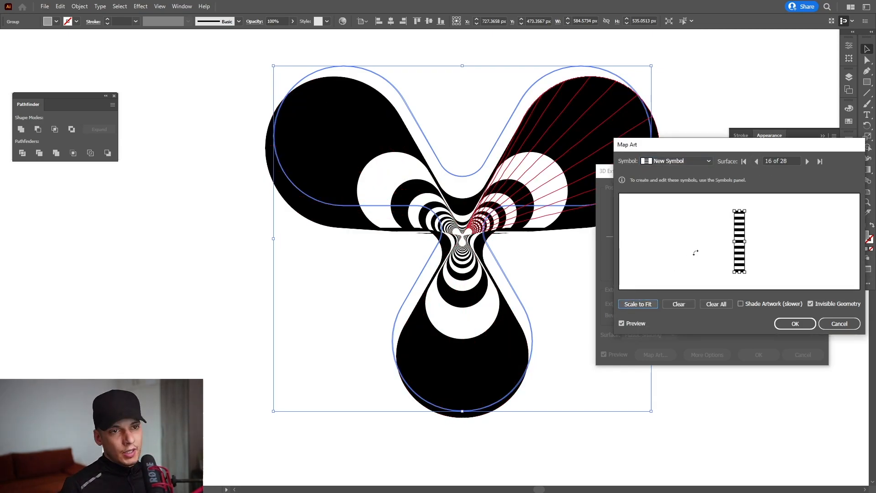
click(772, 160)
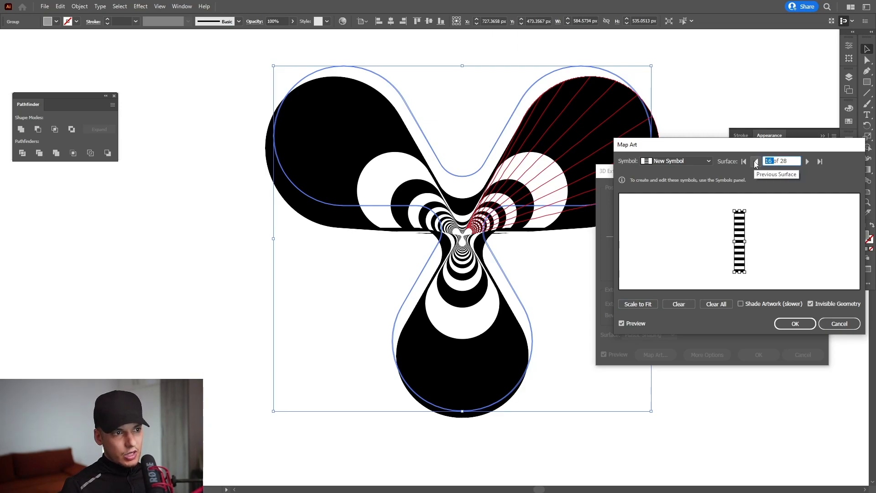
click(795, 323)
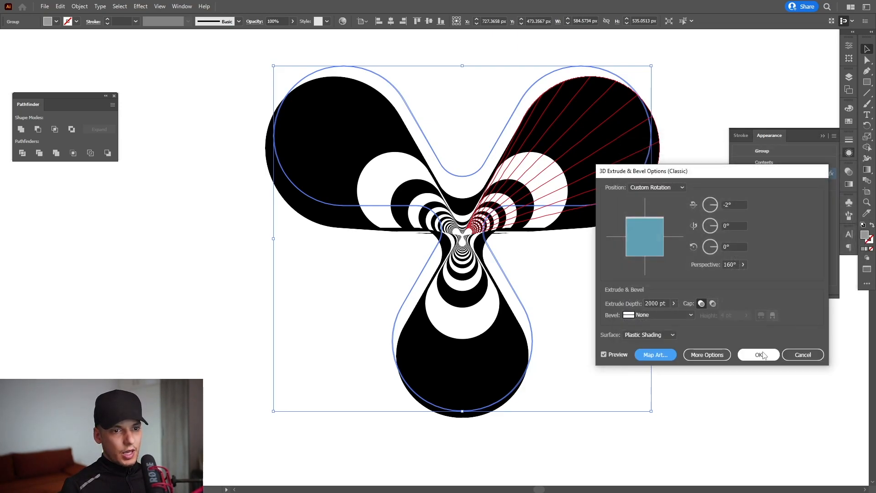
key(Return)
click(583, 277)
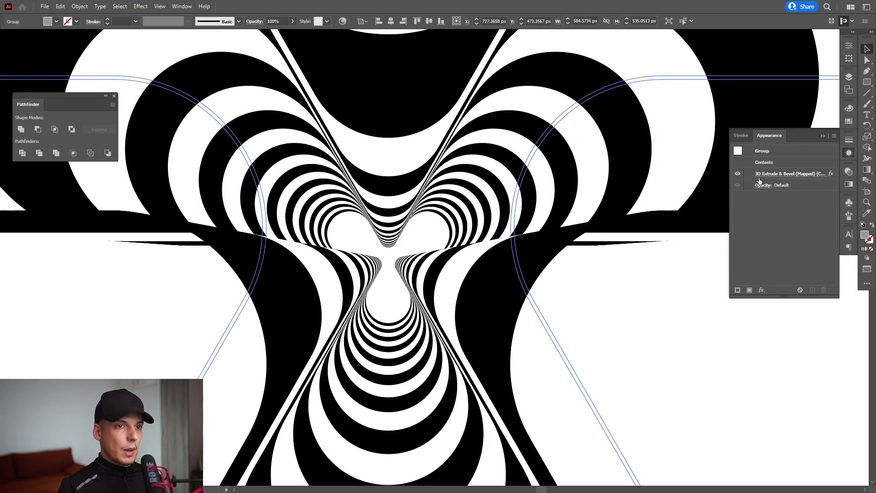
Reopen the mapped 3D Extrude & Bevel effect and set its X-axis rotation to -3°
click(768, 174)
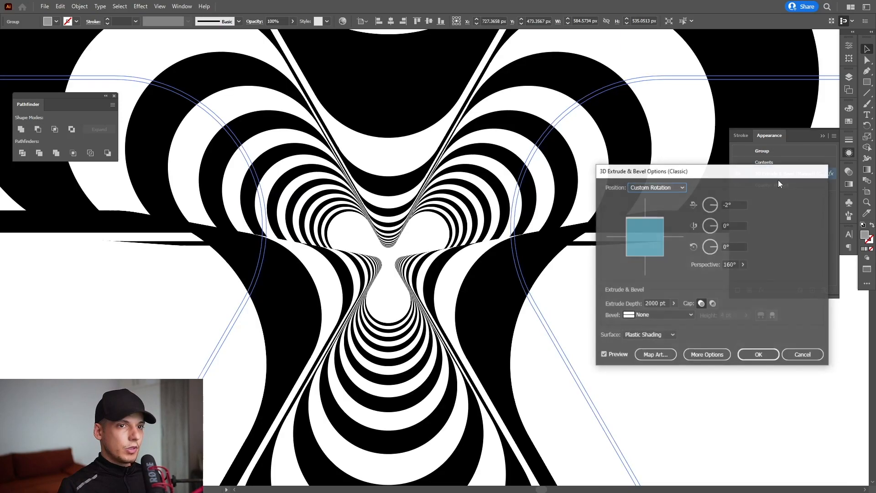
click(739, 205)
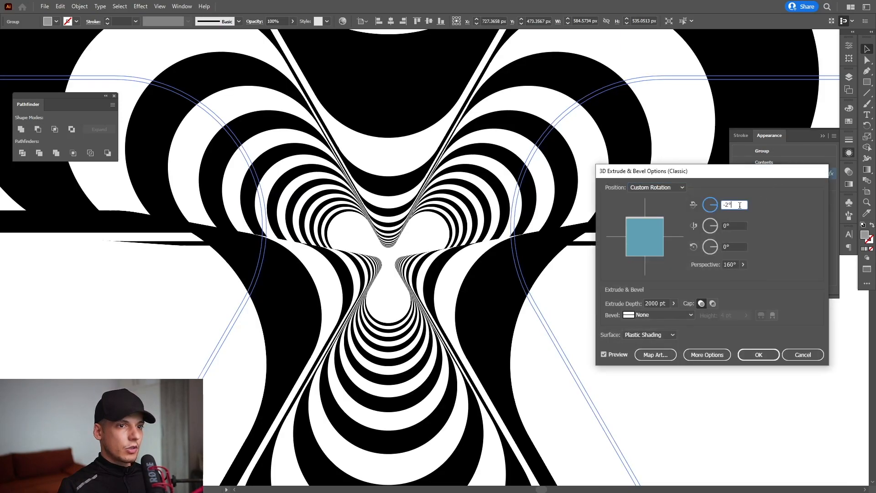
key(Down)
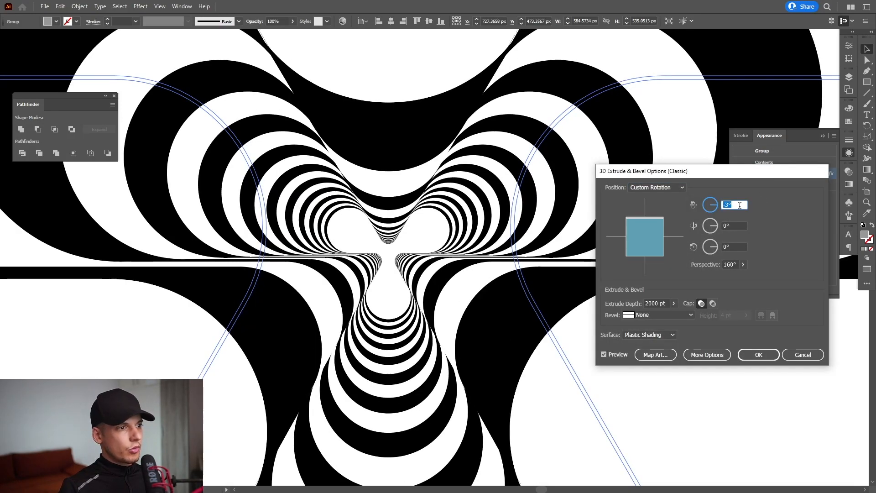
click(746, 354)
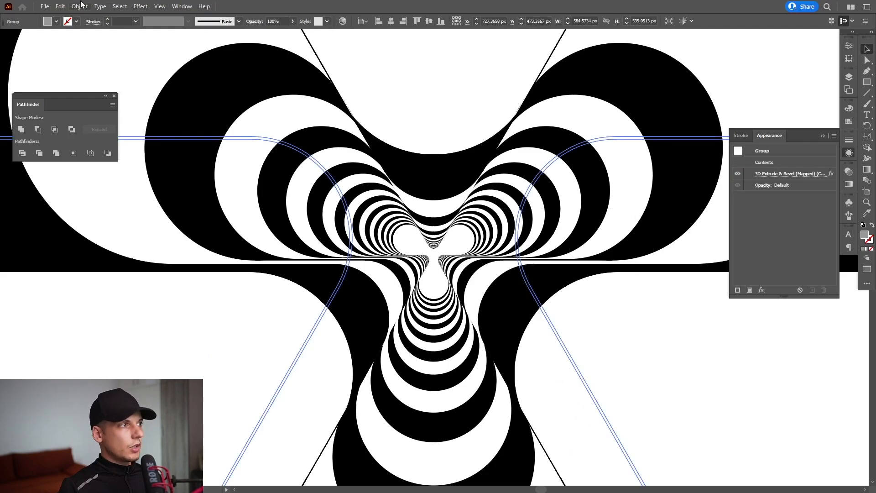
Expand the appearance of the striped 3D artwork, deselect it, and collapse the Appearance panel
click(85, 5)
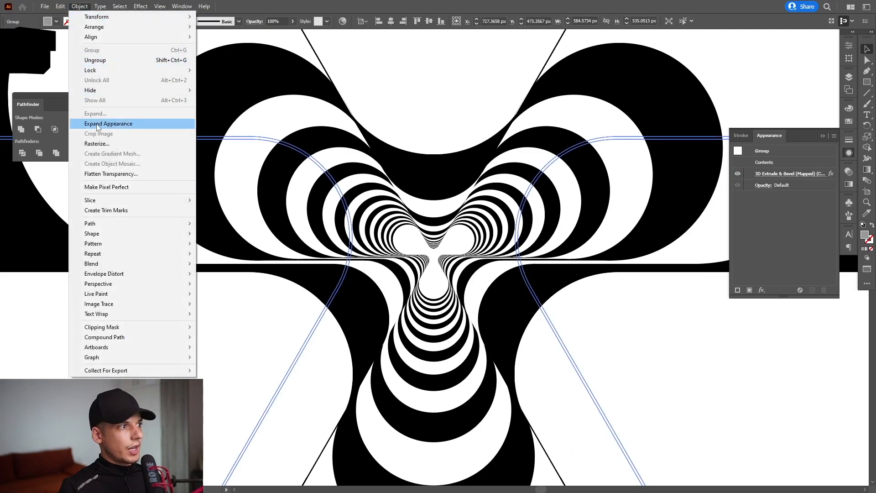
click(98, 123)
click(659, 371)
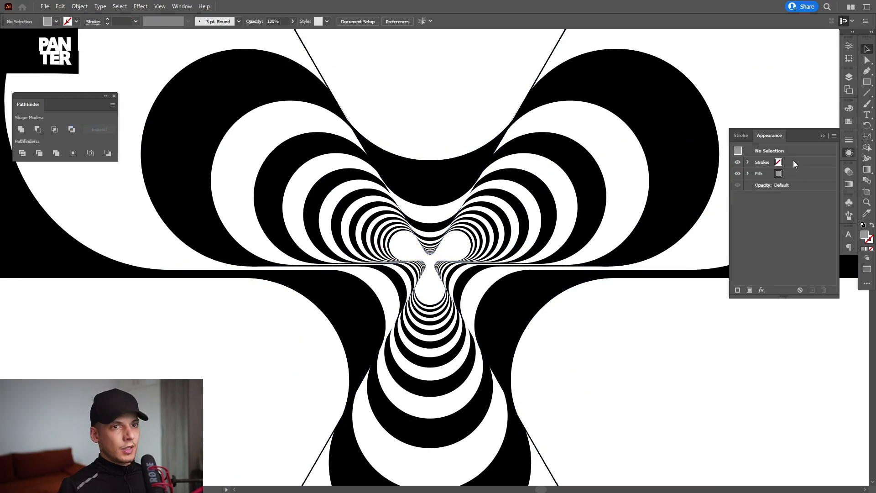
click(822, 136)
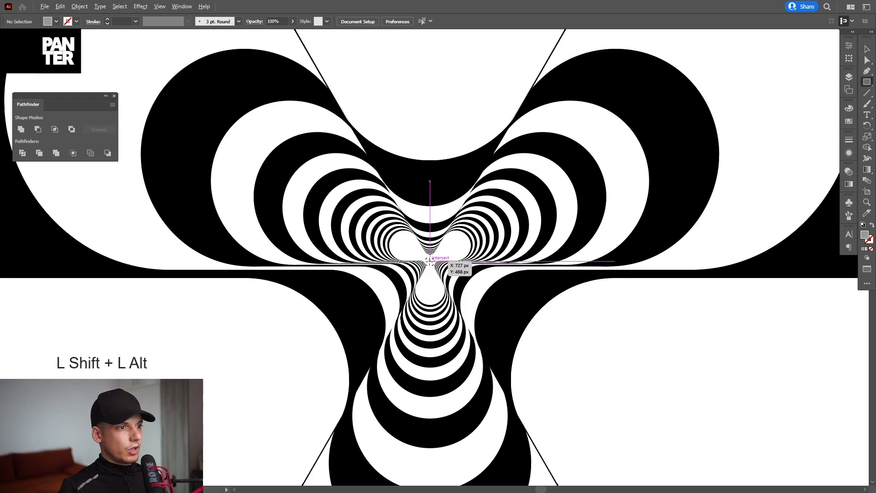
Draw a square outward from the centre of the striped artwork, covering its middle area
drag(429, 260, 514, 254)
key(v)
scroll(499, 352, up, 2)
scroll(660, 363, down, 1)
Select the square together with the striped artwork, make a clipping mask from them, and deselect the result
drag(704, 348, 397, 156)
right_click(397, 157)
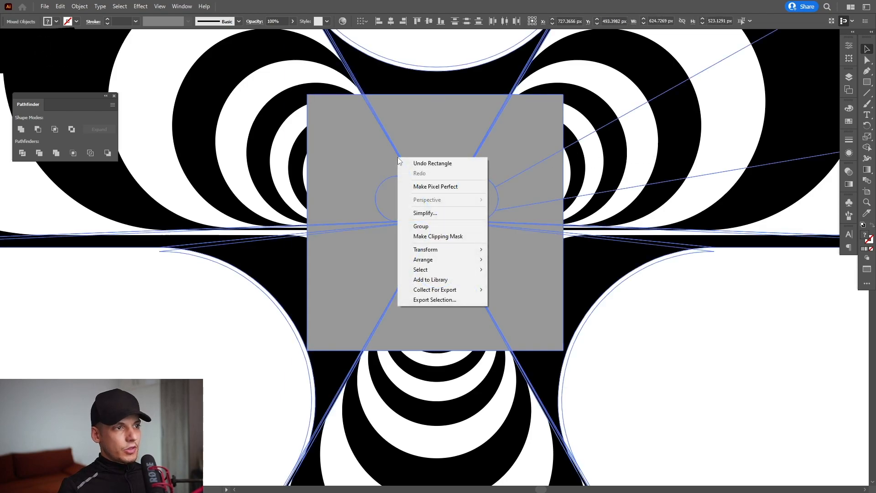
click(440, 238)
click(628, 246)
key(ctrl+plus)
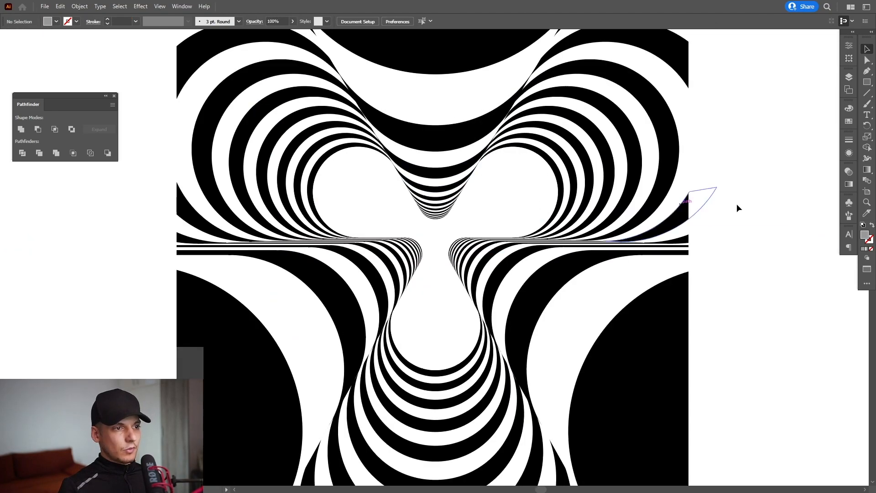